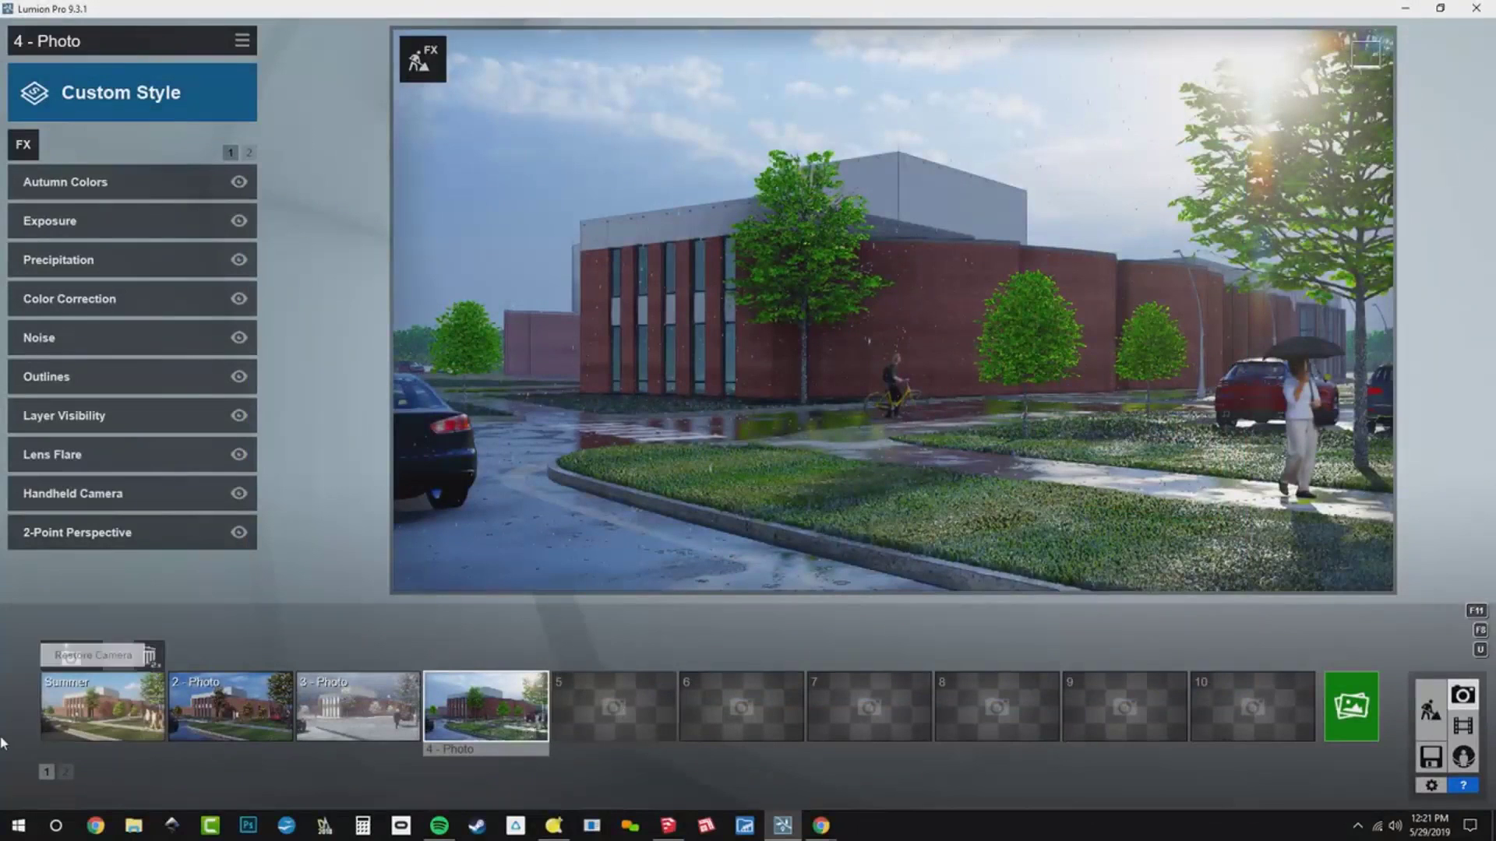
# - View the Summer photo, then switch to photo 2's autumn scene and open its menu
pyautogui.click(99, 723)
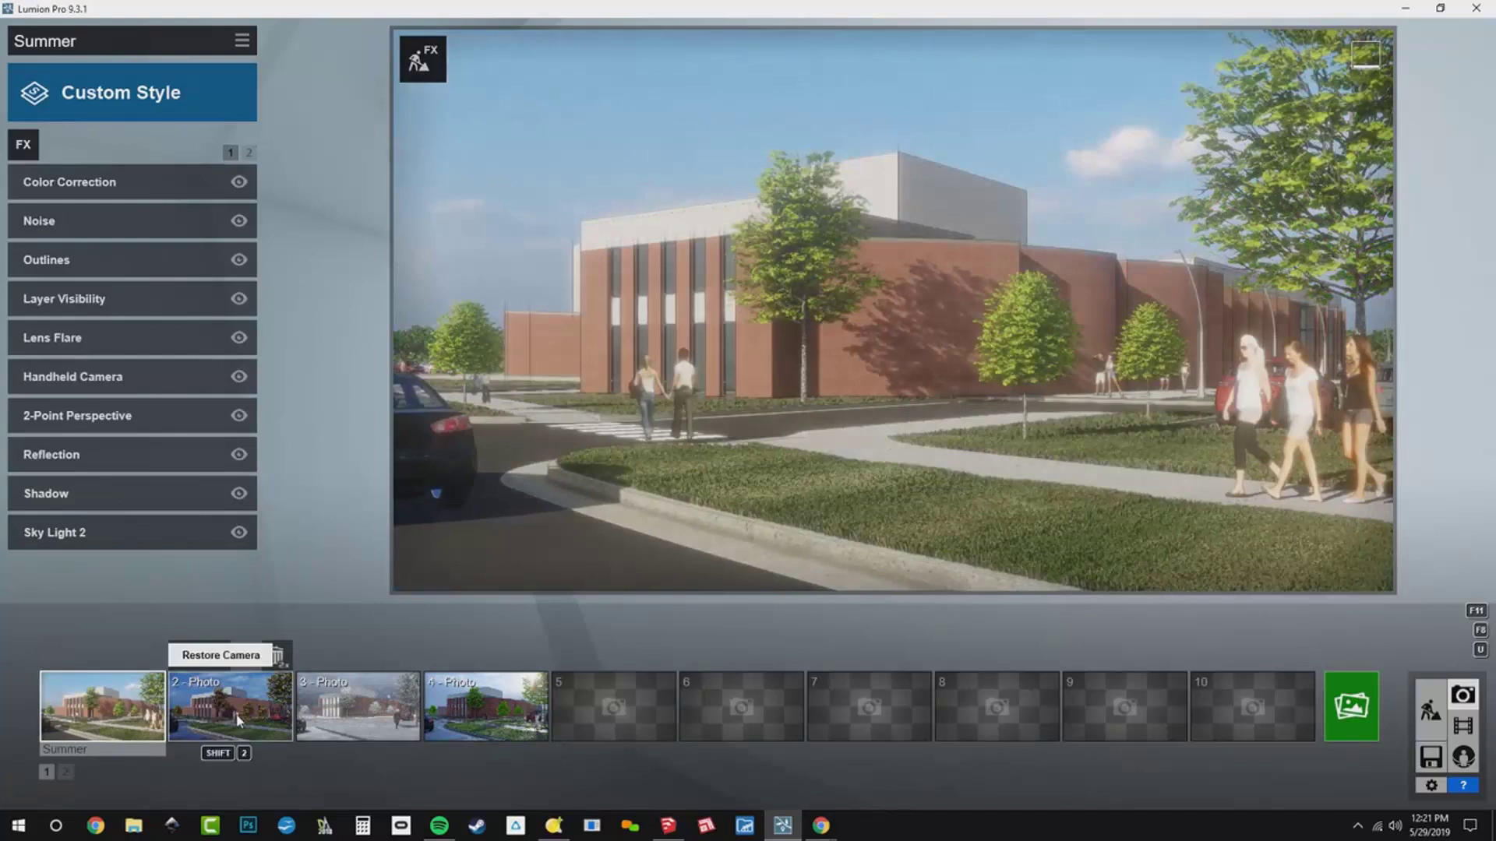
pyautogui.click(206, 713)
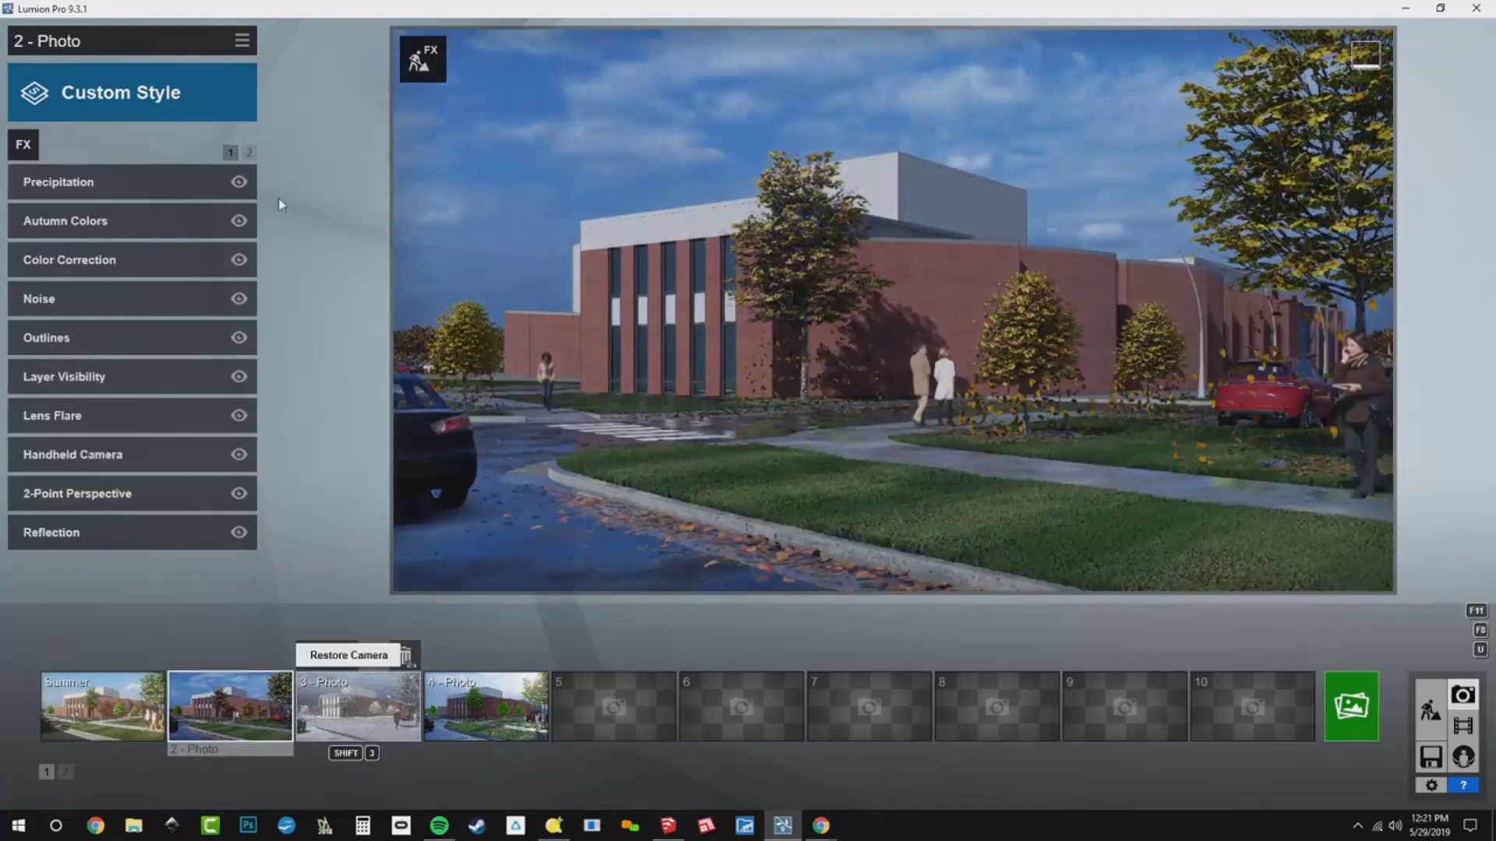
pyautogui.click(241, 42)
# - Save photo 2's autumn effect stack as BD_Crisp Fall
pyautogui.click(276, 61)
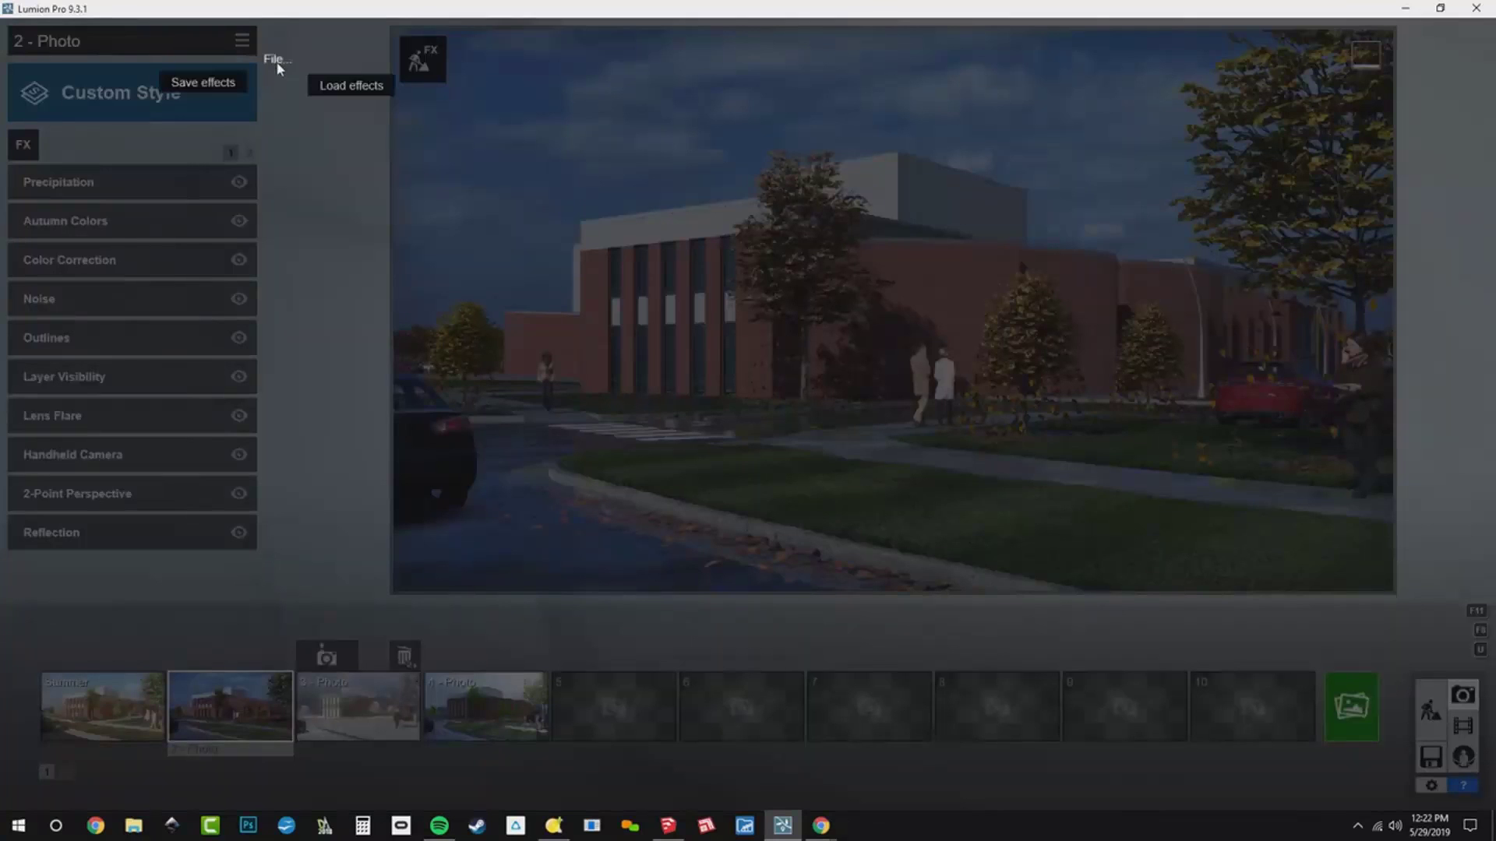
pyautogui.click(199, 83)
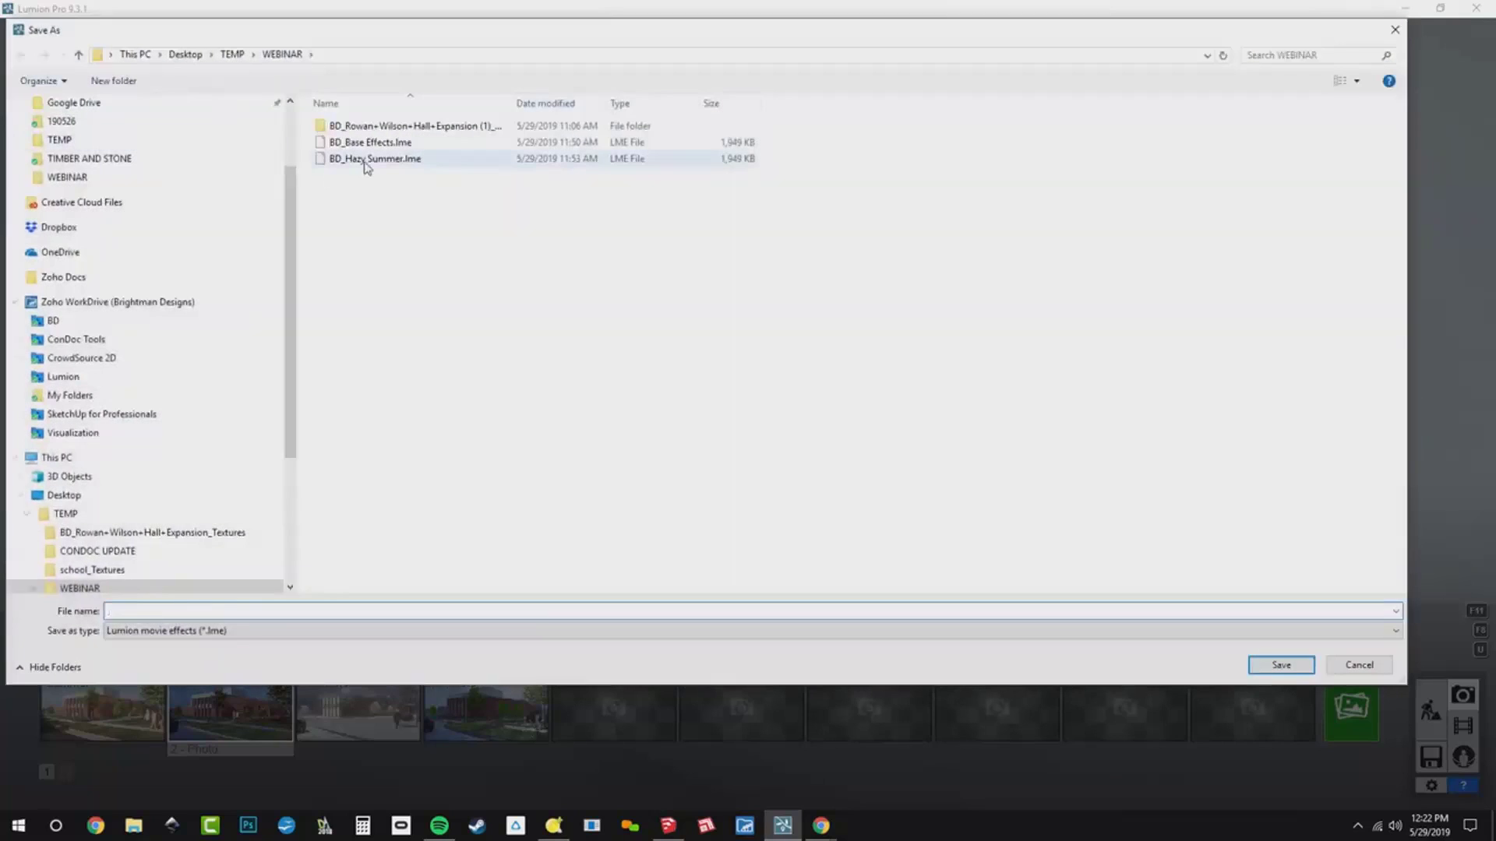
pyautogui.click(366, 160)
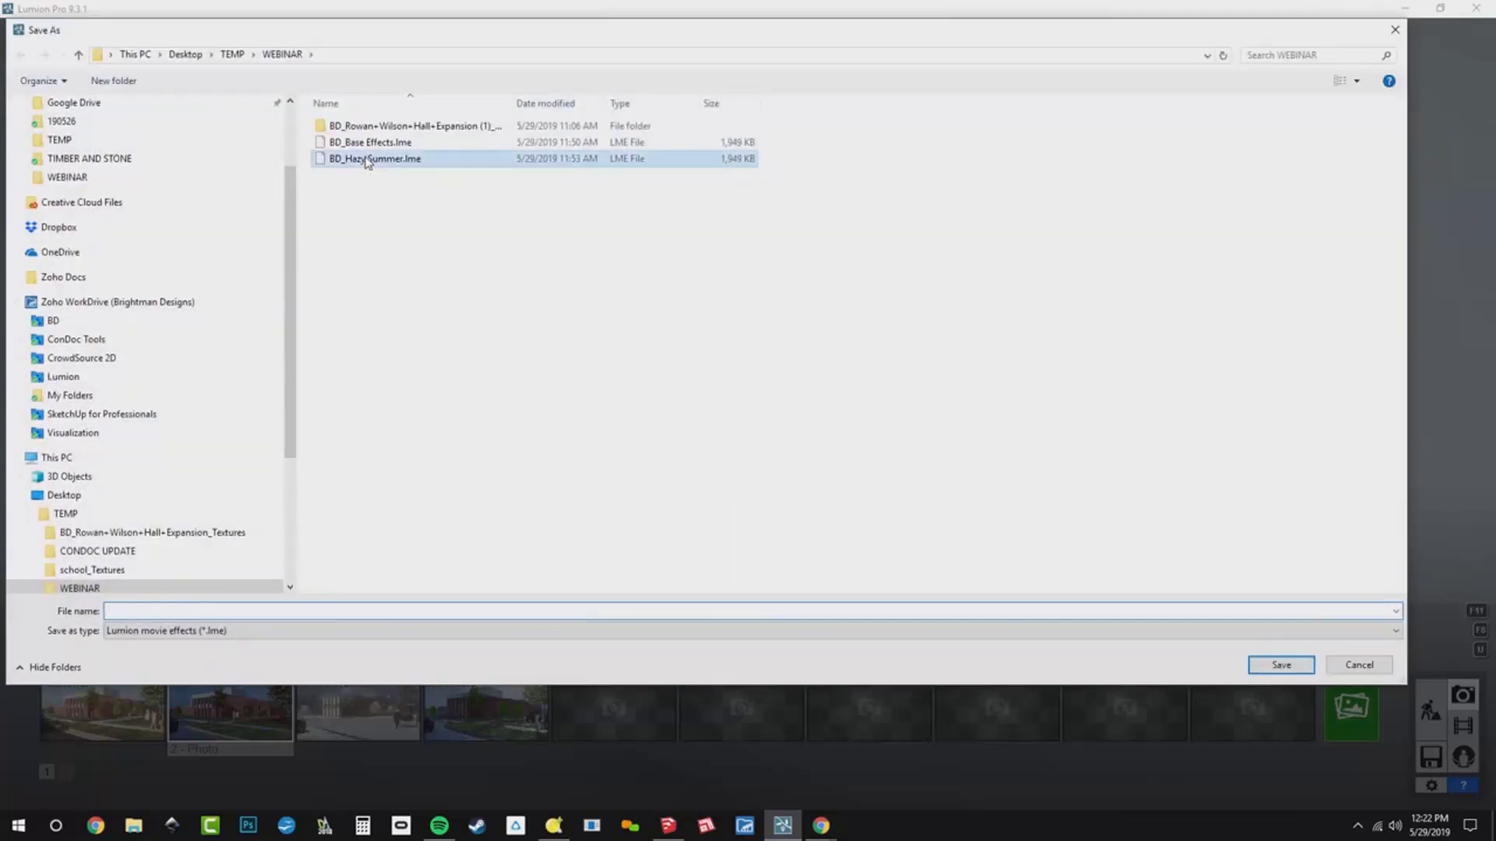
pyautogui.doubleClick(198, 610)
pyautogui.press('BackSpace')
pyautogui.press('BackSpace')
pyautogui.press('BackSpace')
pyautogui.press('BackSpace')
pyautogui.press('BackSpace')
pyautogui.press('BackSpace')
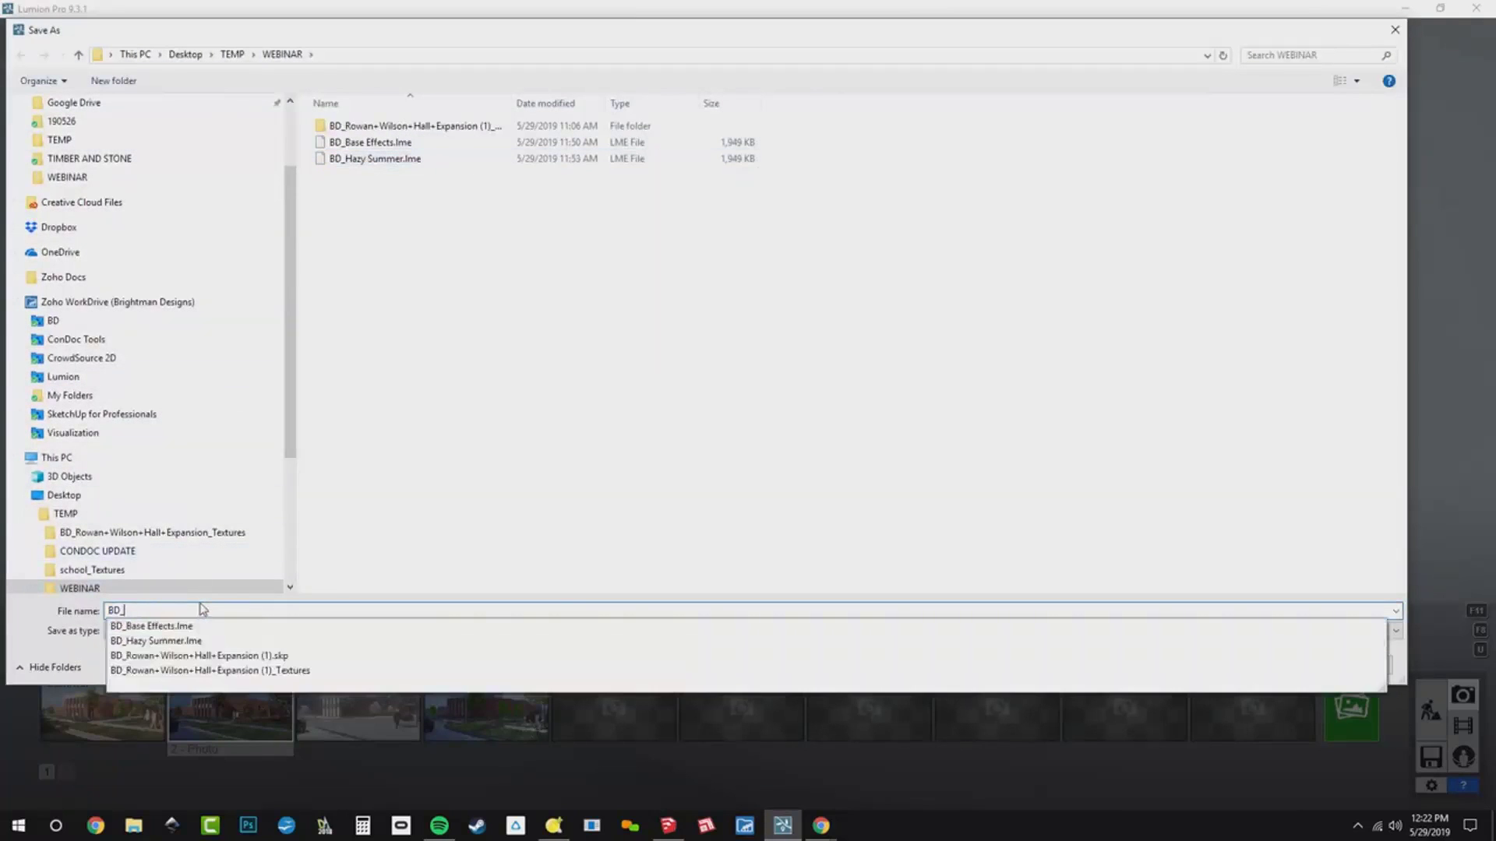
pyautogui.write('Crisp Fall')
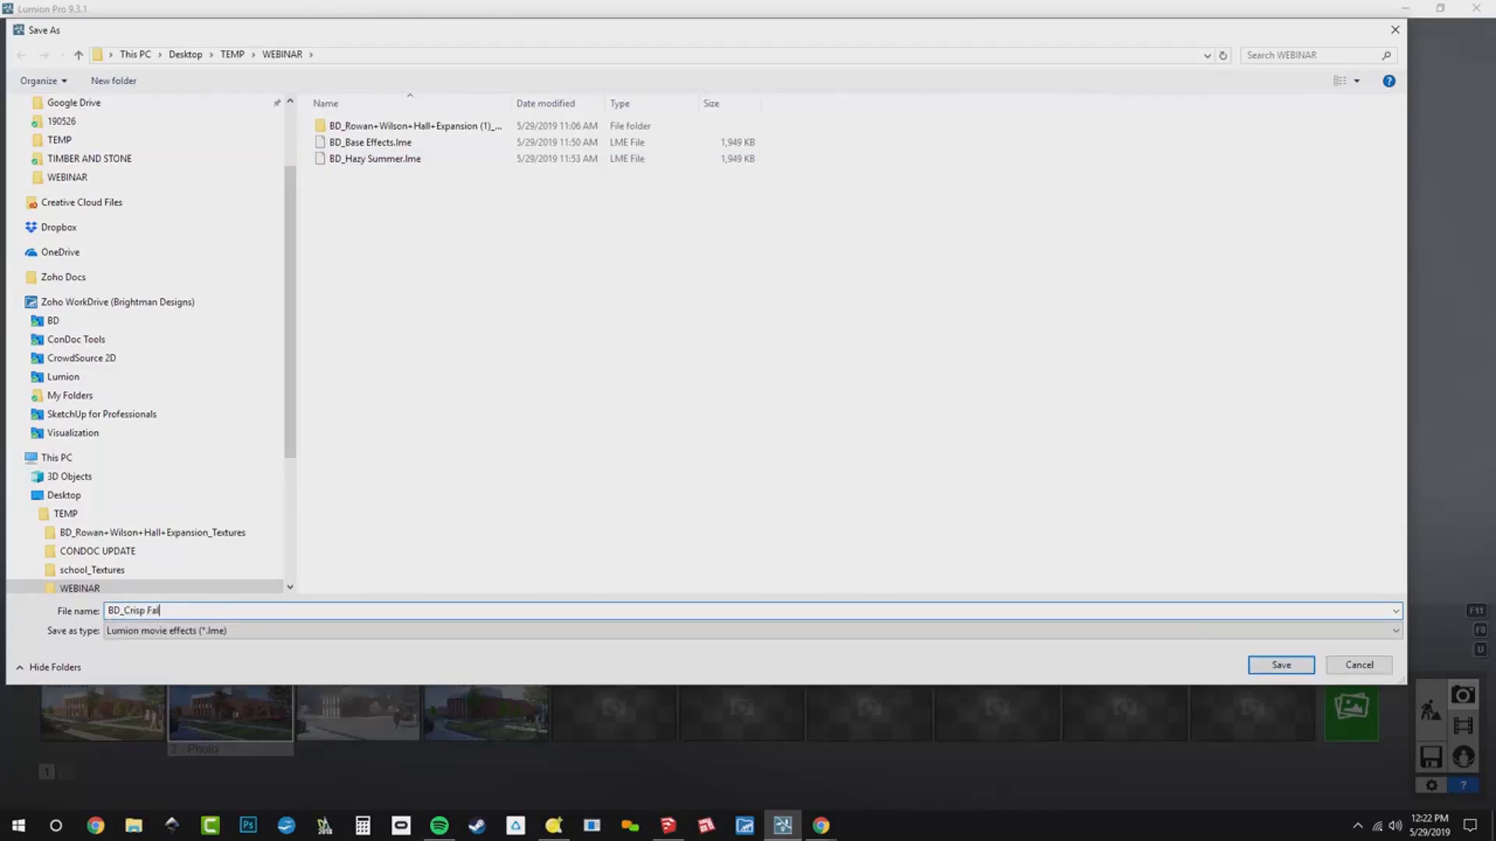
pyautogui.press('Return')
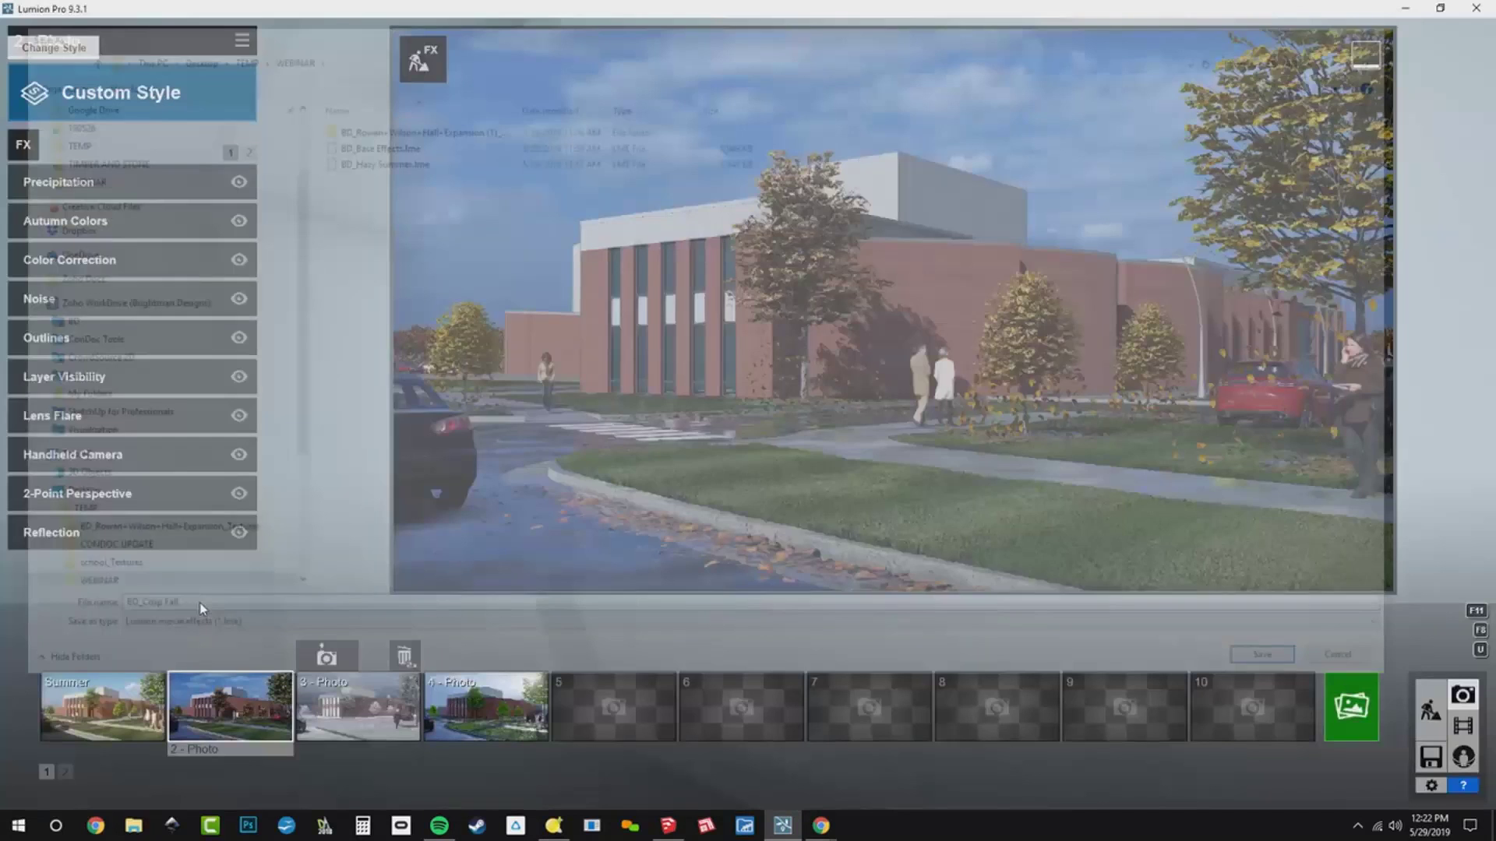
# - Save snowy photo 3's winter effect stack as BD_Dreary Winter
pyautogui.click(313, 694)
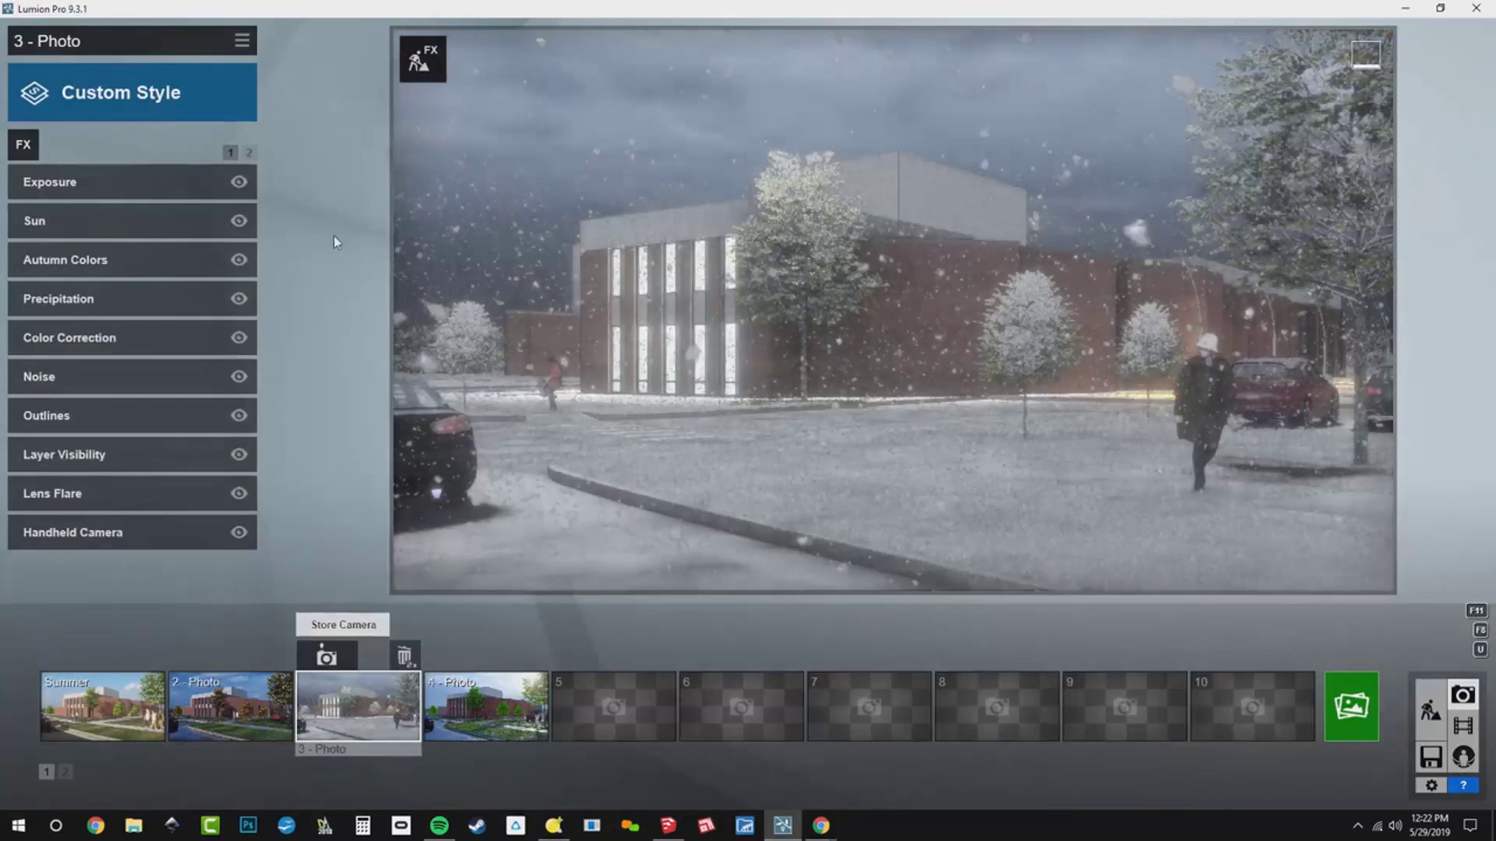
pyautogui.click(242, 40)
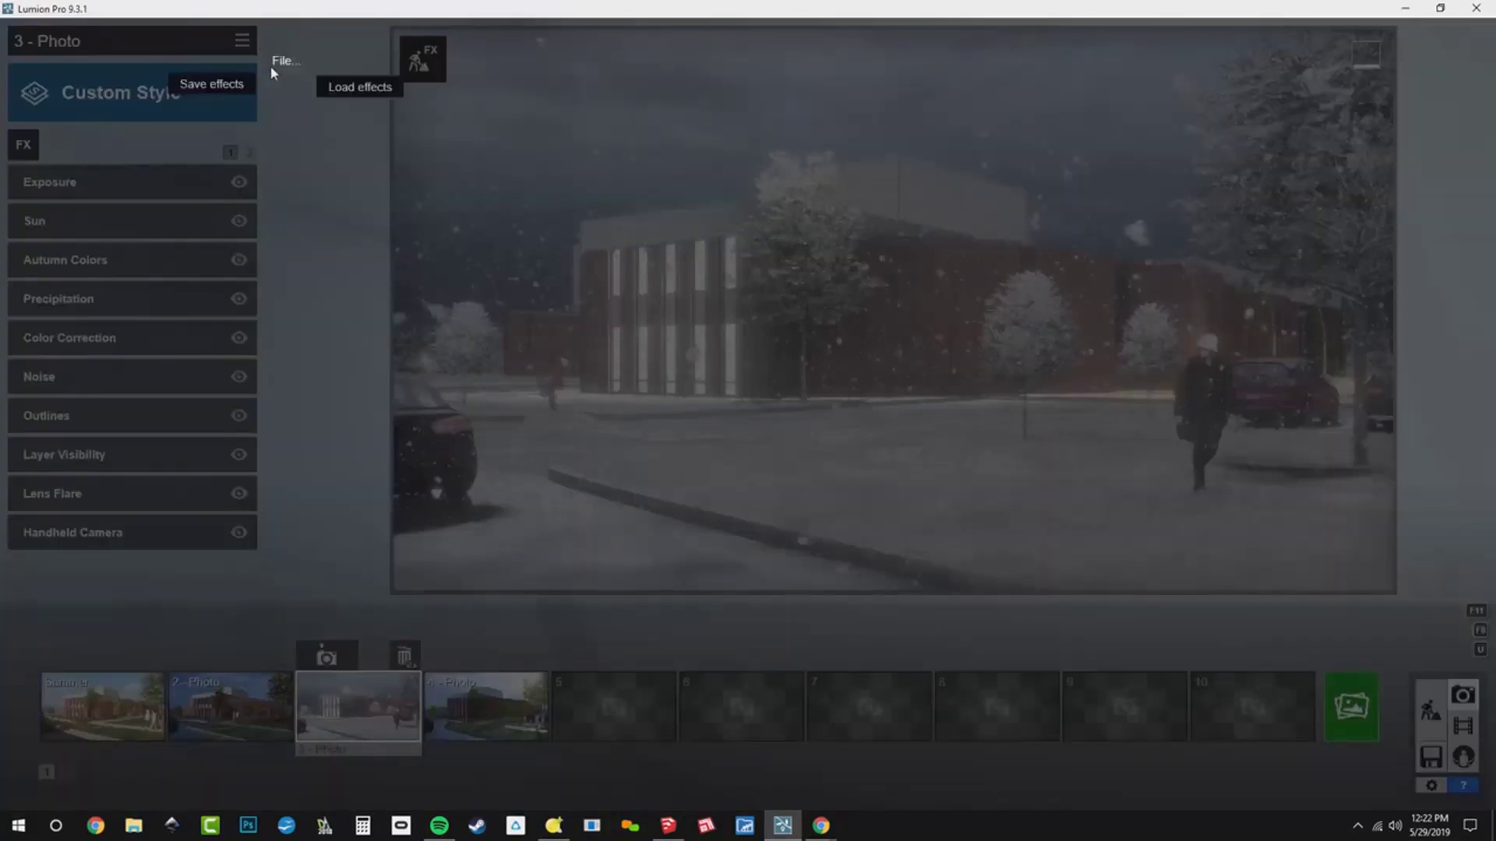
pyautogui.click(235, 86)
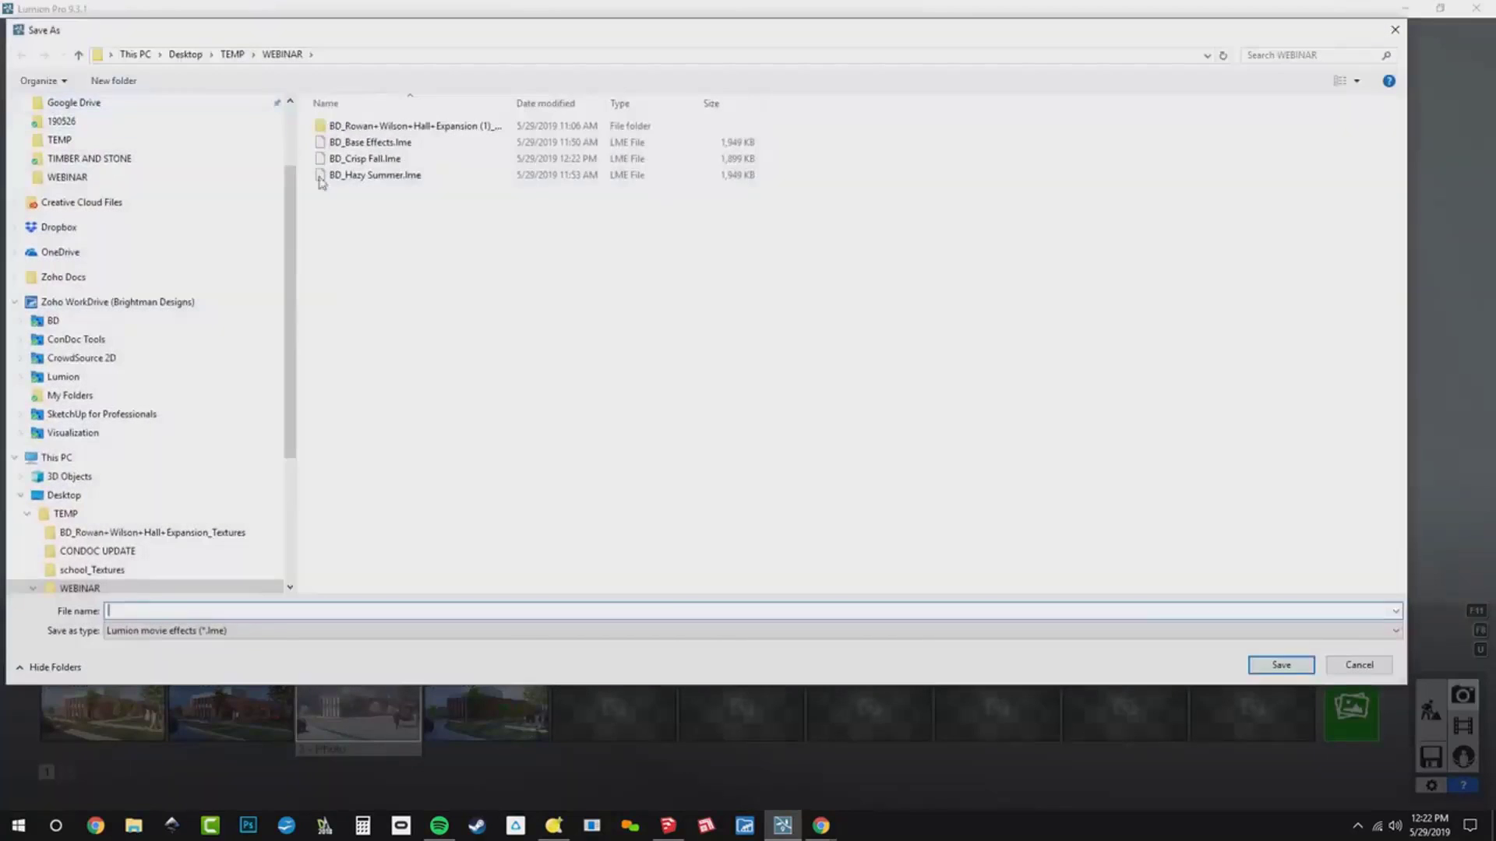
pyautogui.click(355, 176)
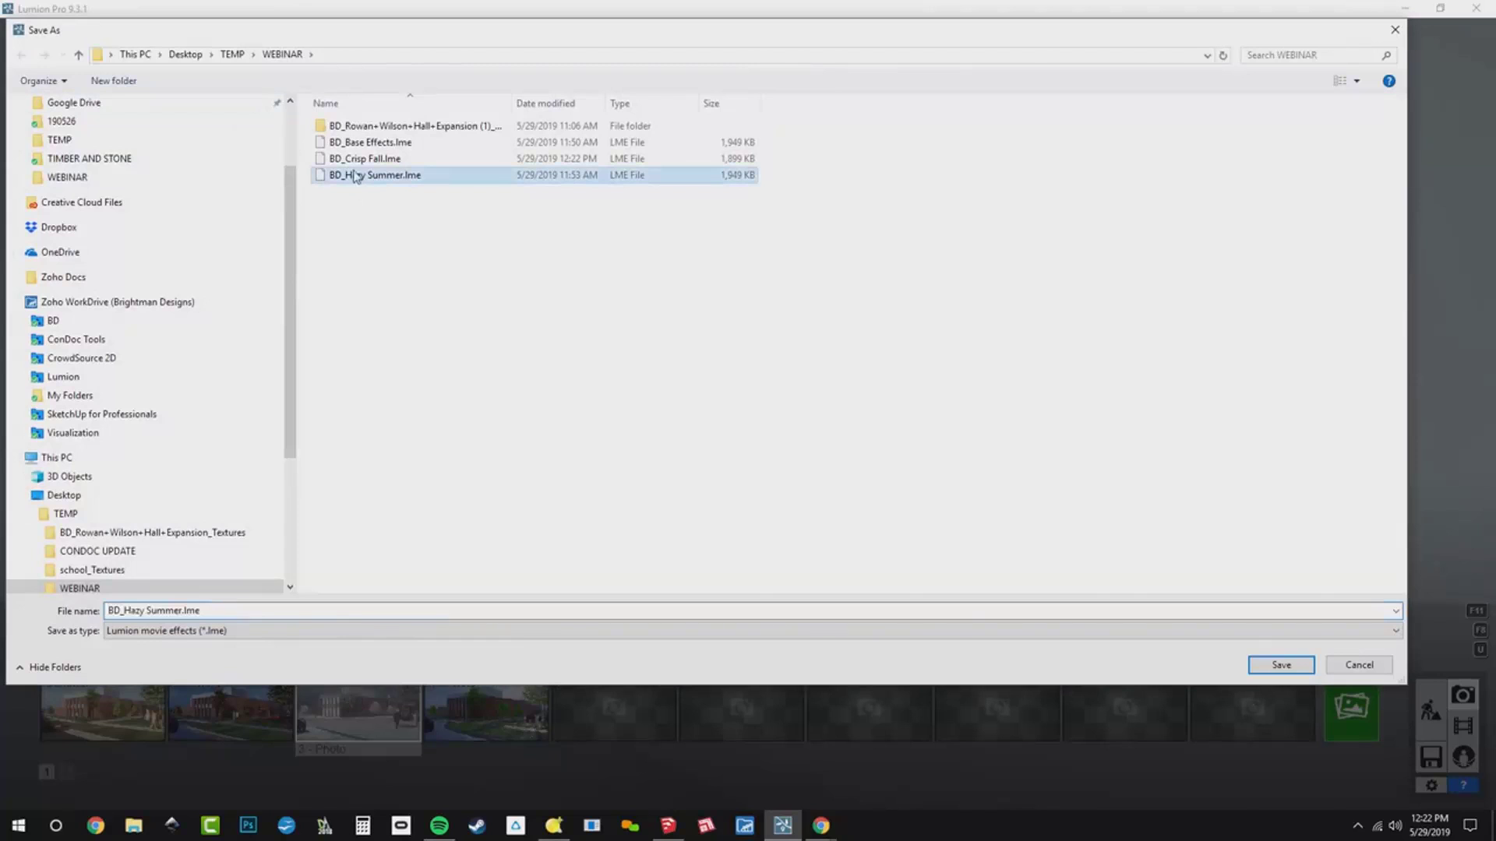
pyautogui.hotkey('alt', 'Up')
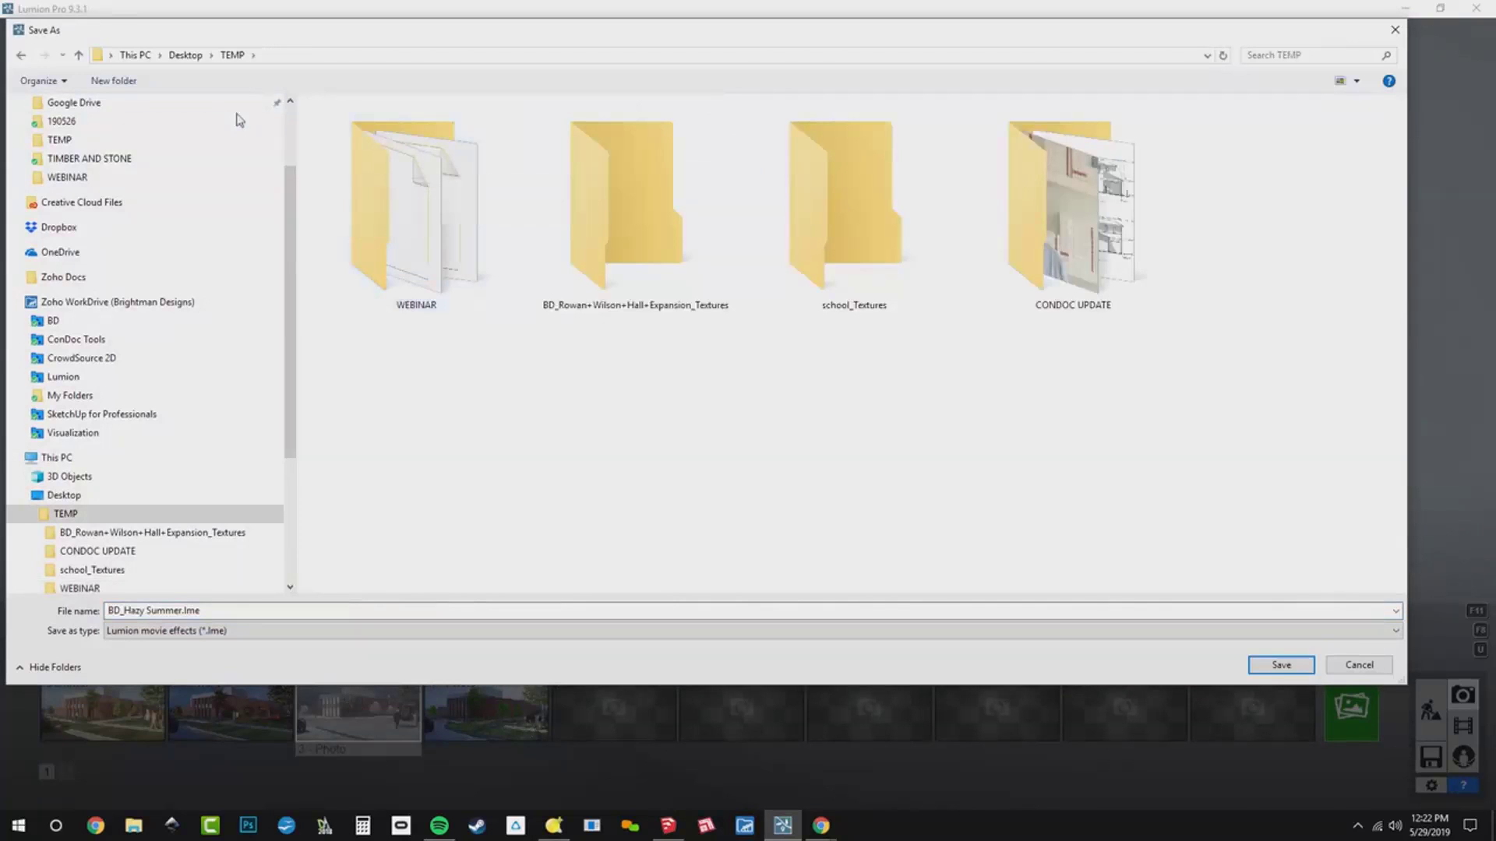
pyautogui.press('Return')
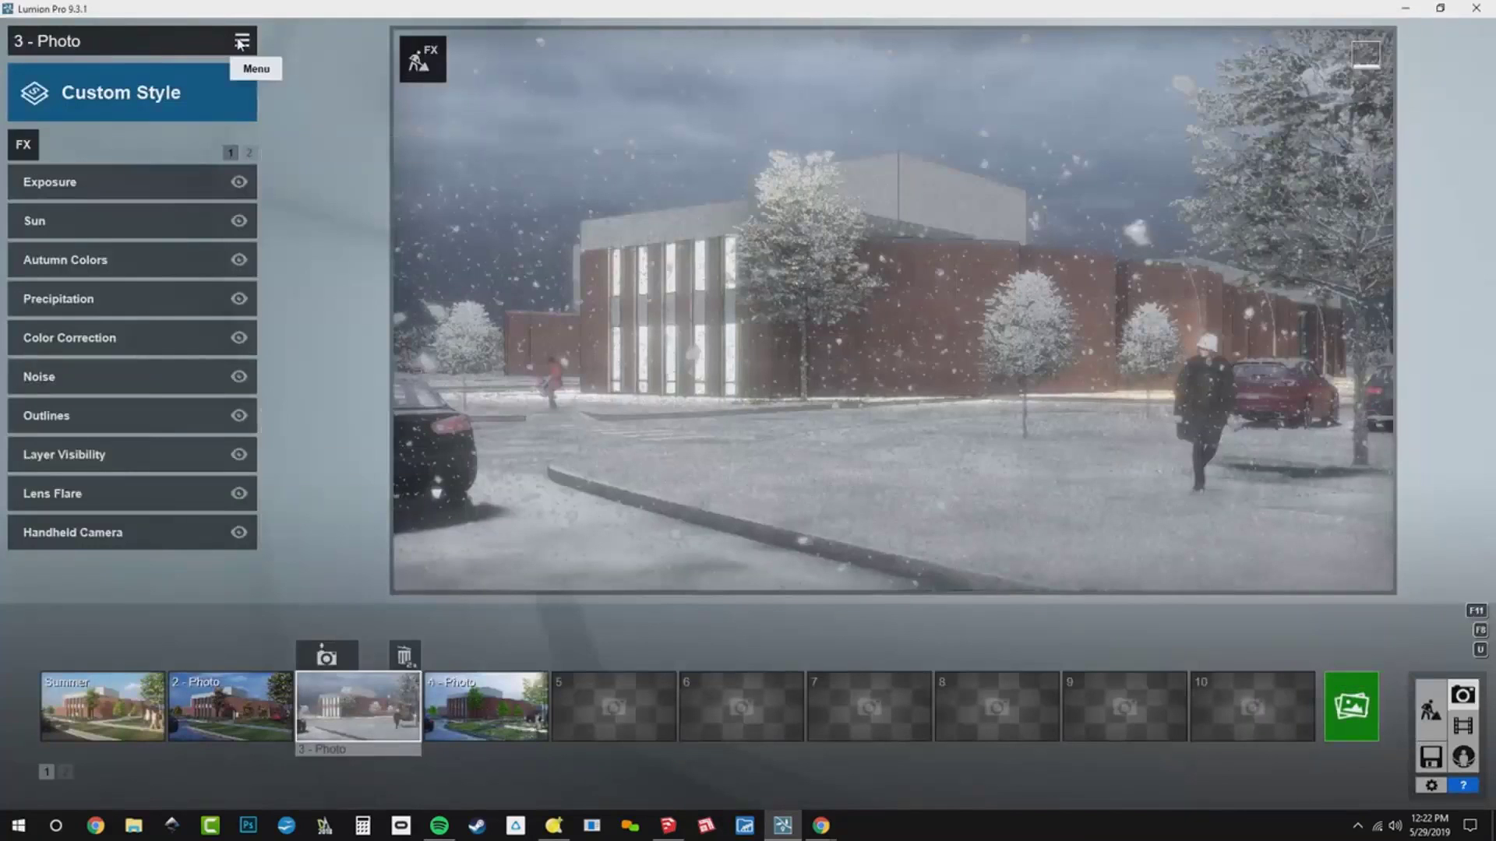
pyautogui.click(242, 41)
pyautogui.click(282, 65)
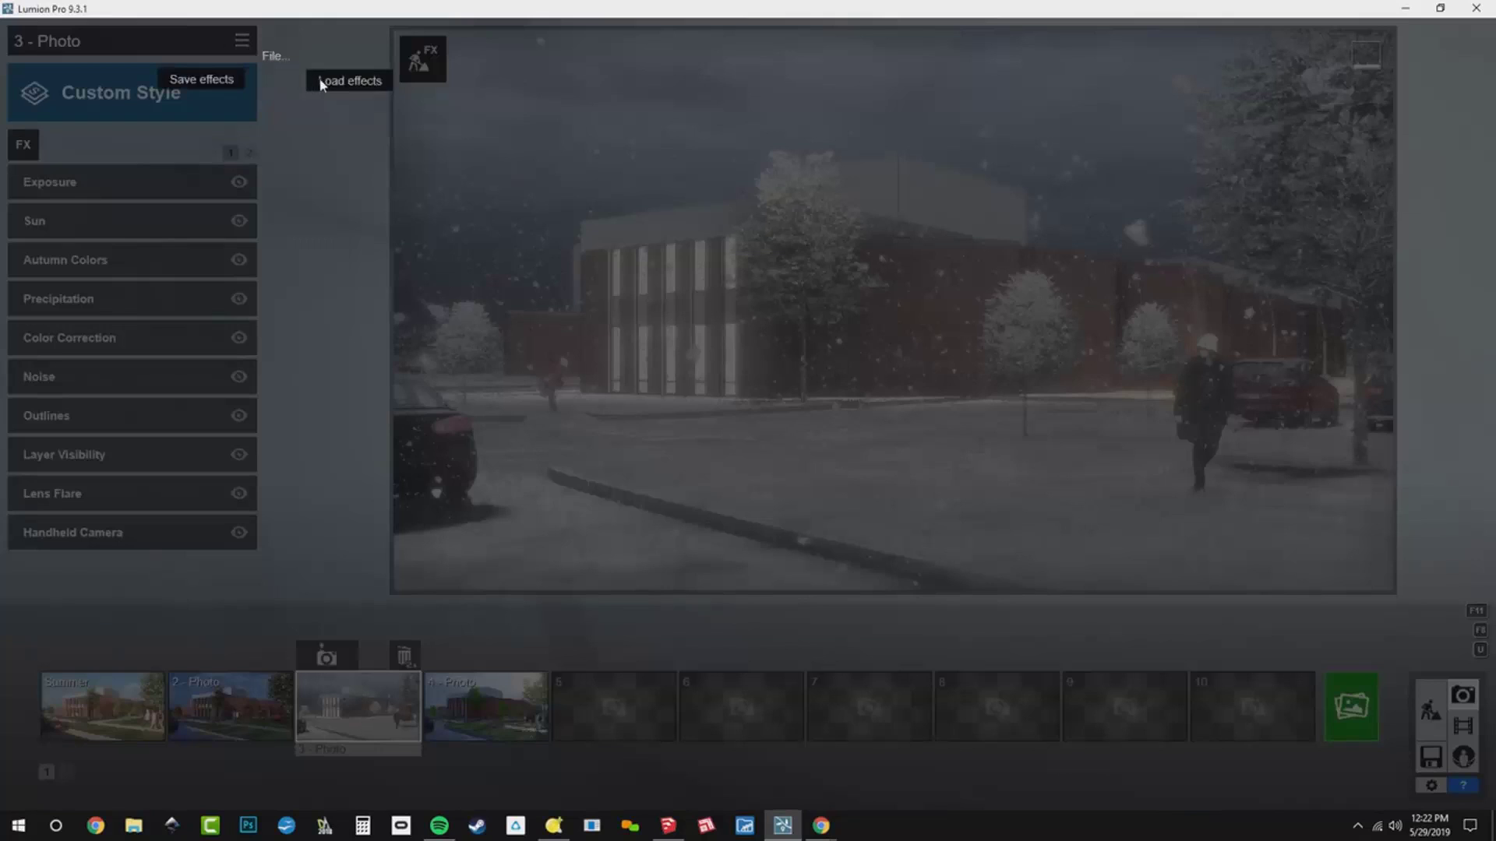
pyautogui.click(204, 79)
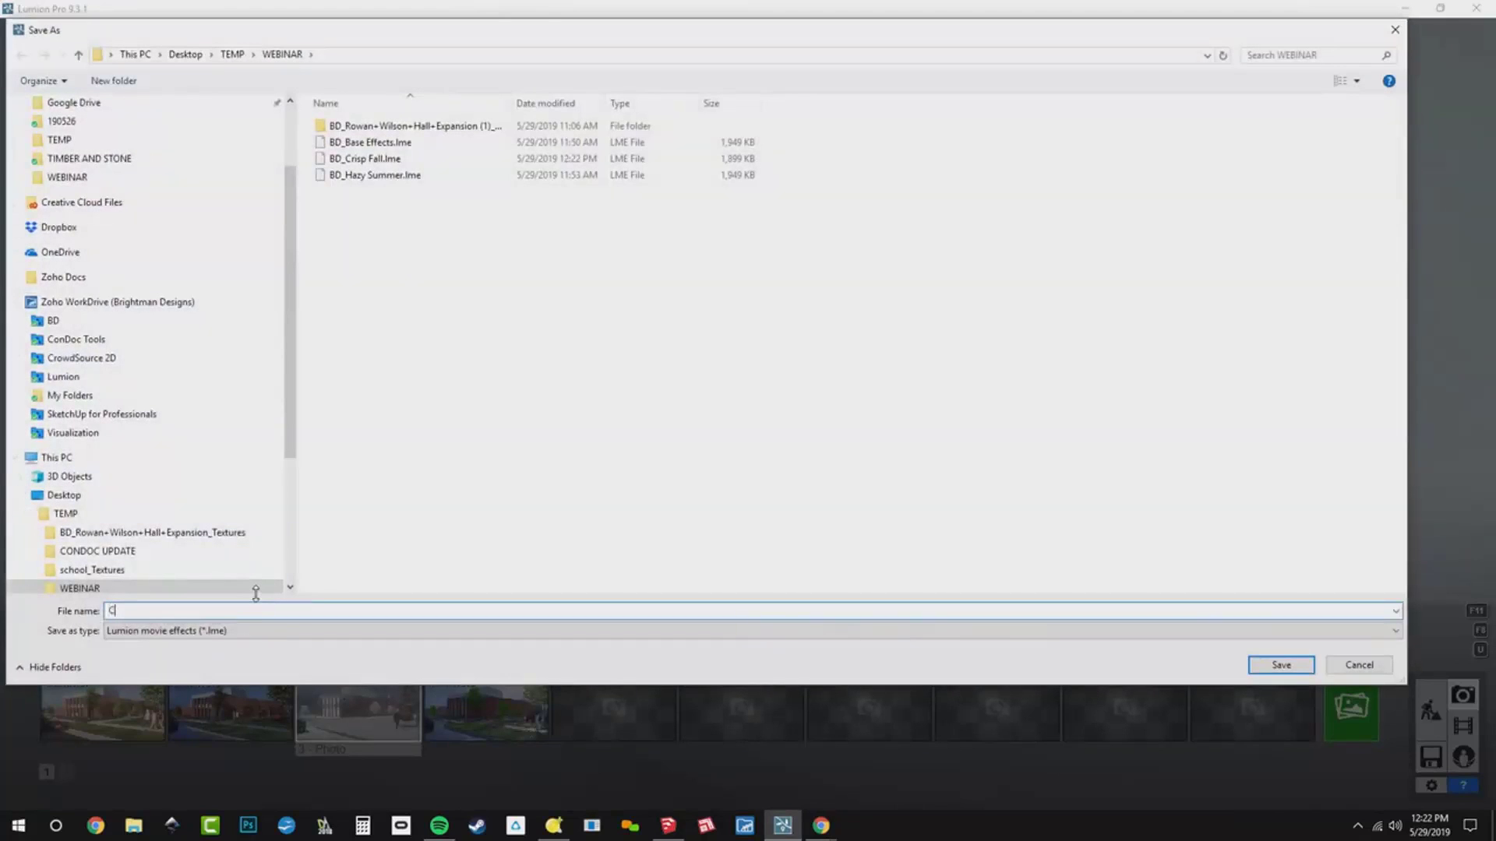
pyautogui.write('BD')
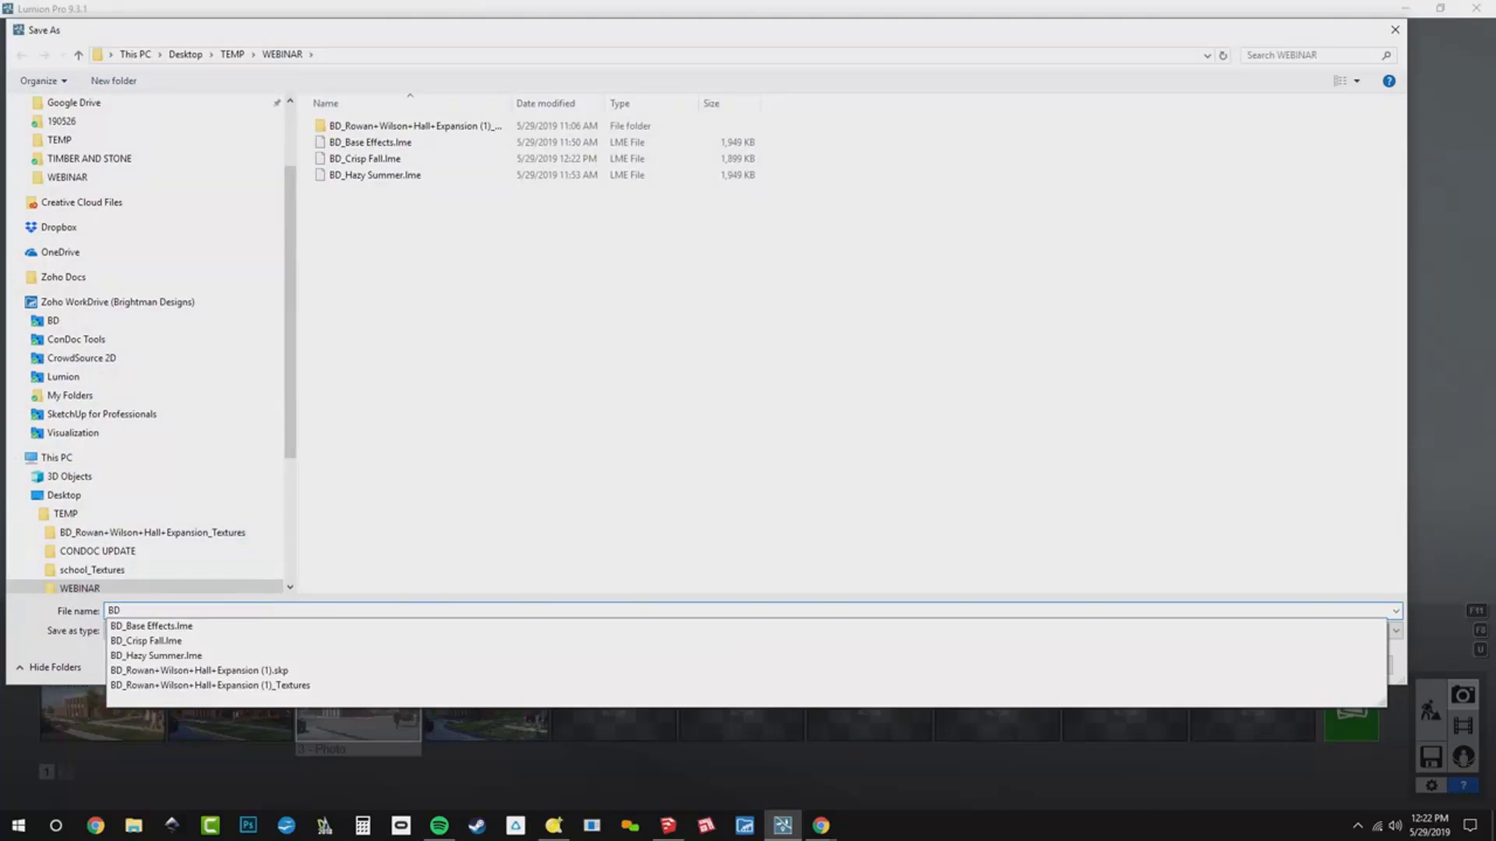
pyautogui.write('_Dreary Win')
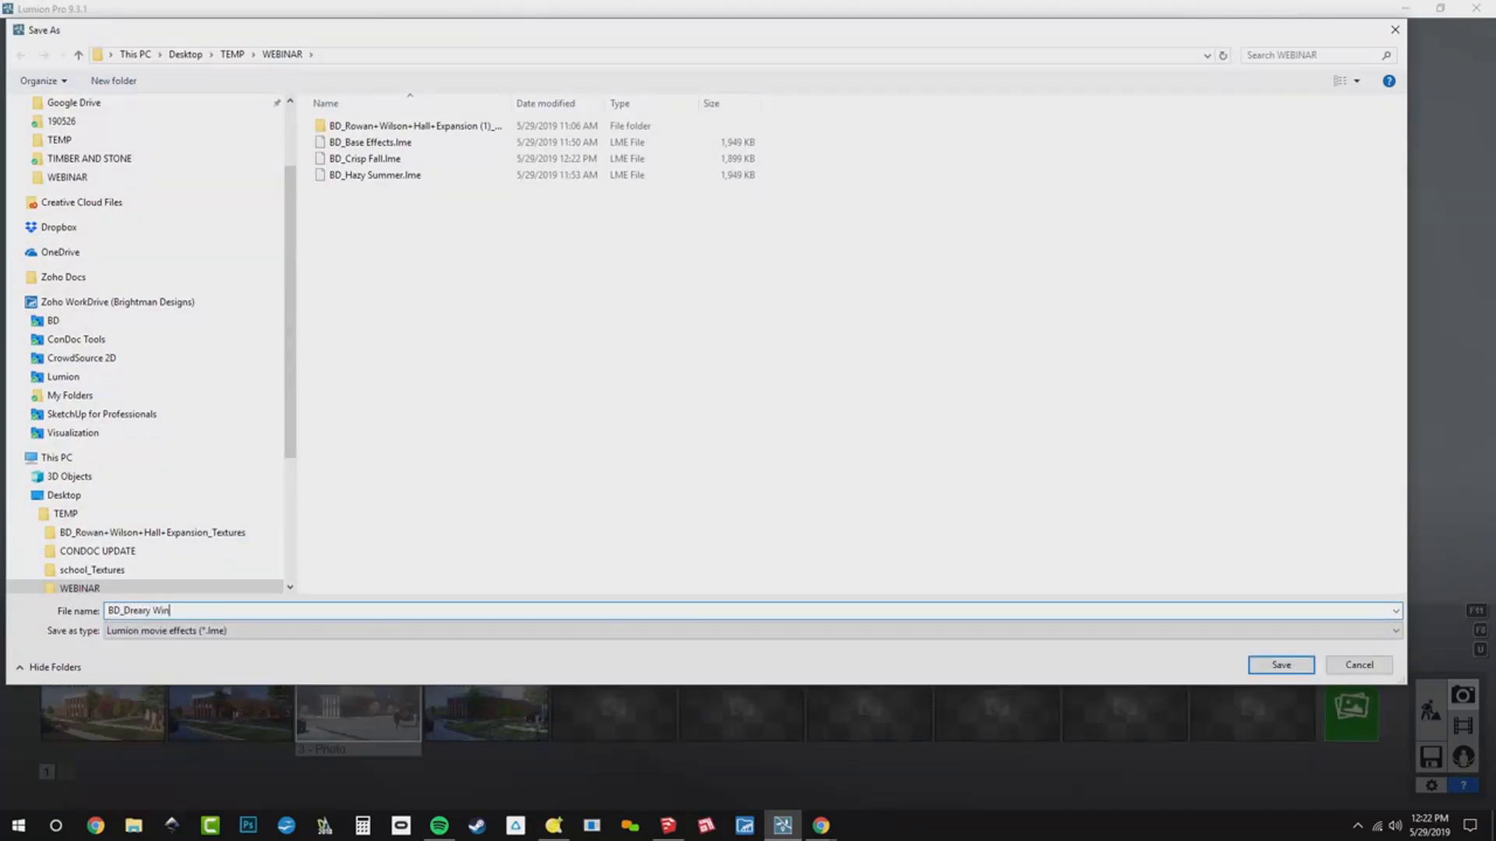
pyautogui.write('ter')
pyautogui.press('Return')
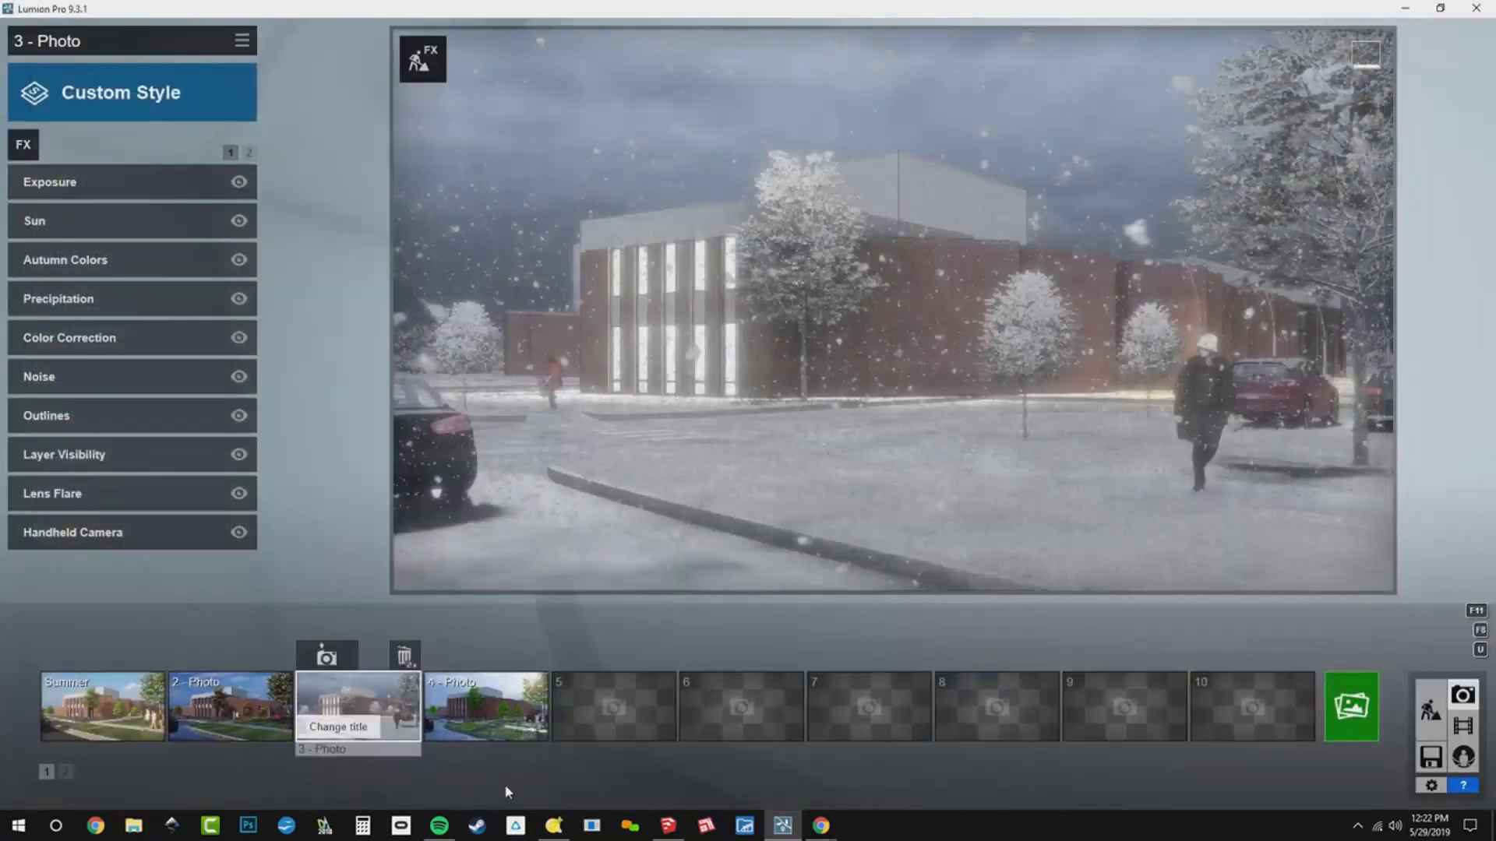
# - Save rainy photo 4's effect stack as BD_Wet Spring
pyautogui.click(489, 699)
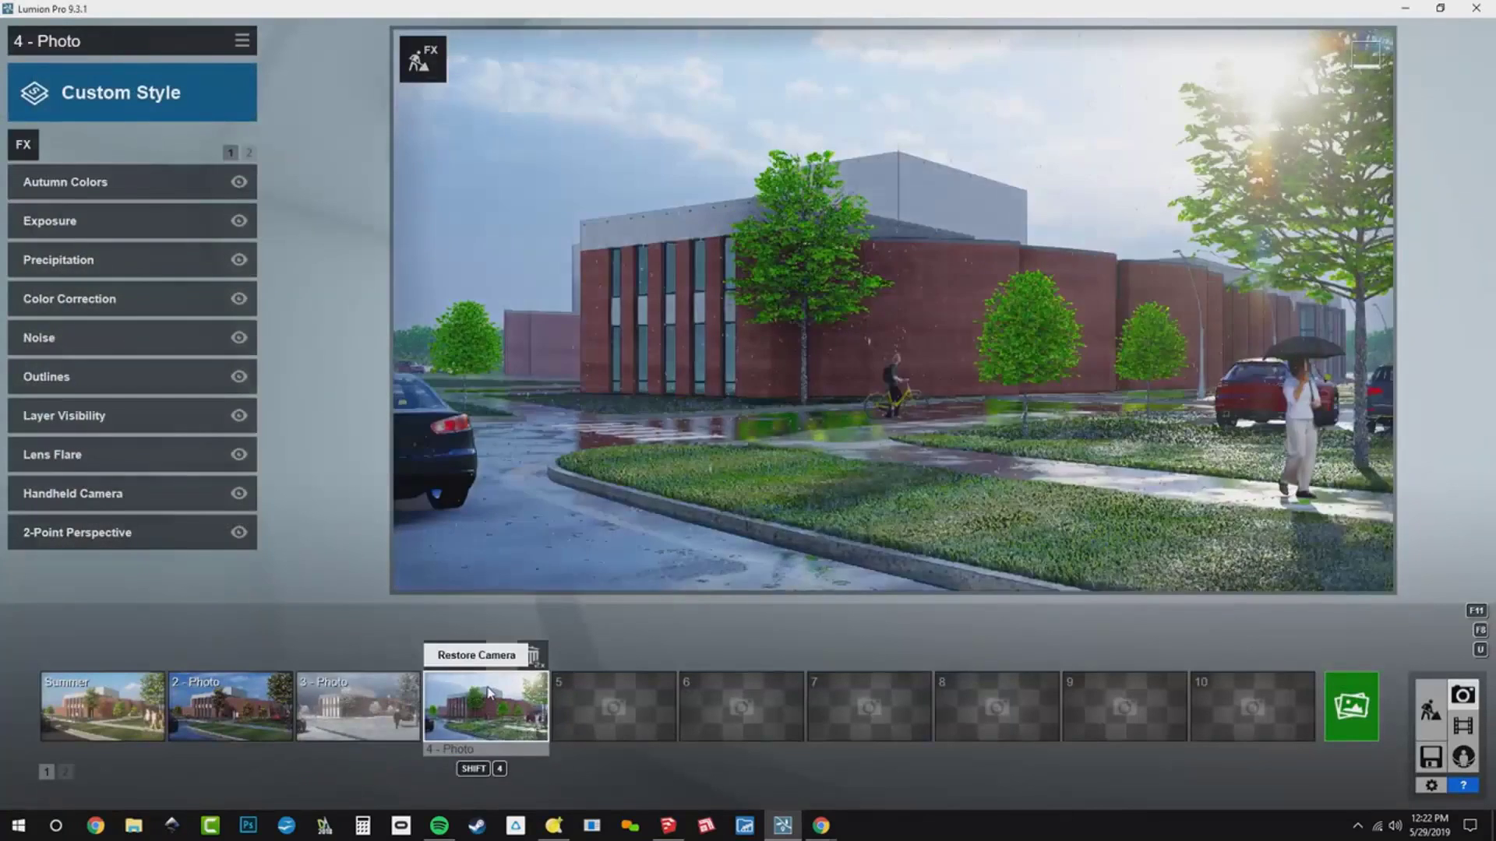
pyautogui.click(242, 43)
pyautogui.click(293, 64)
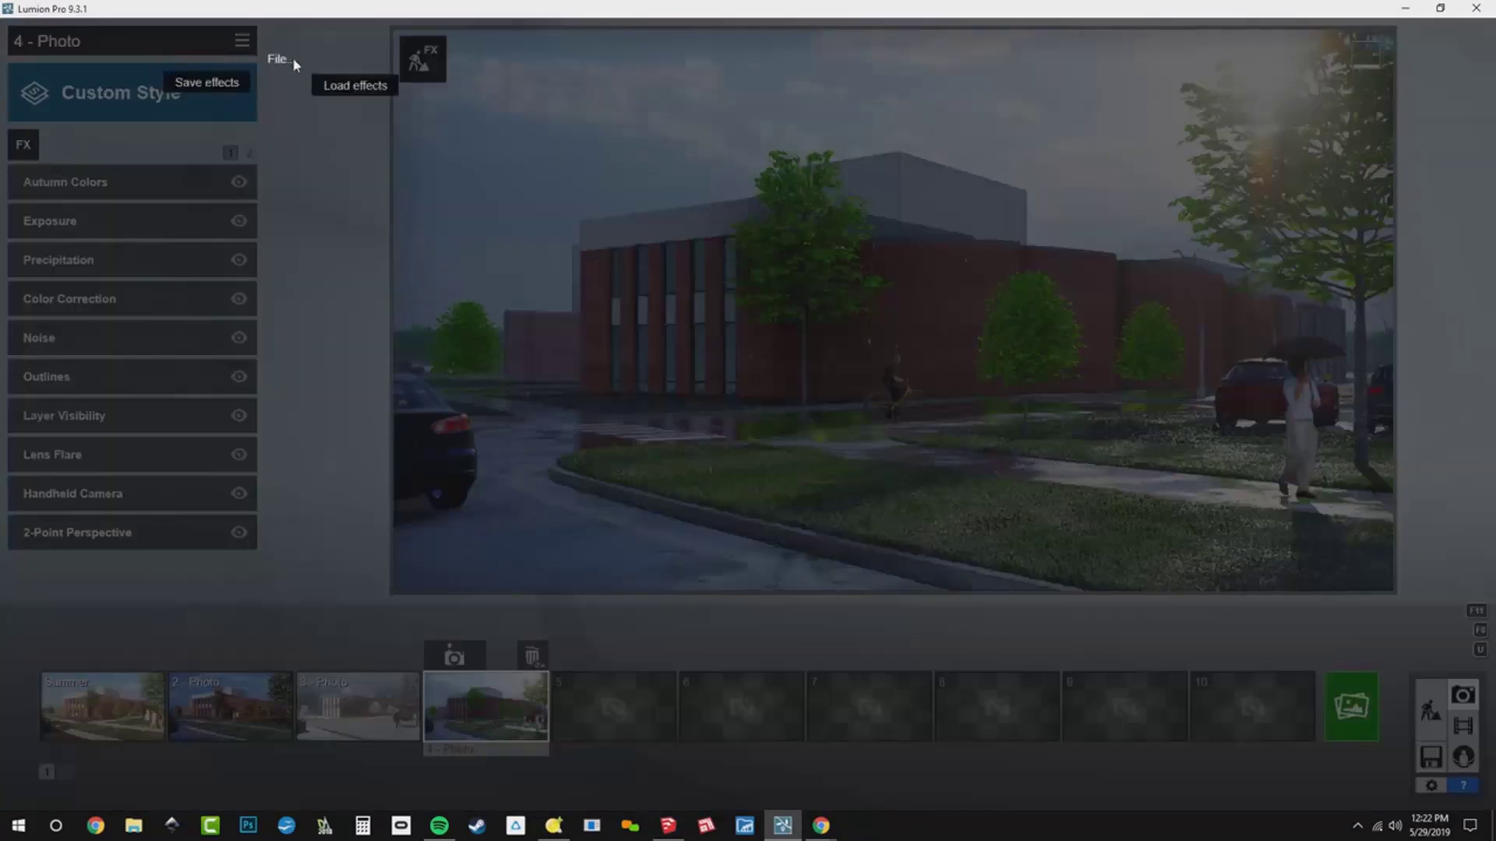
pyautogui.click(239, 82)
pyautogui.write('B')
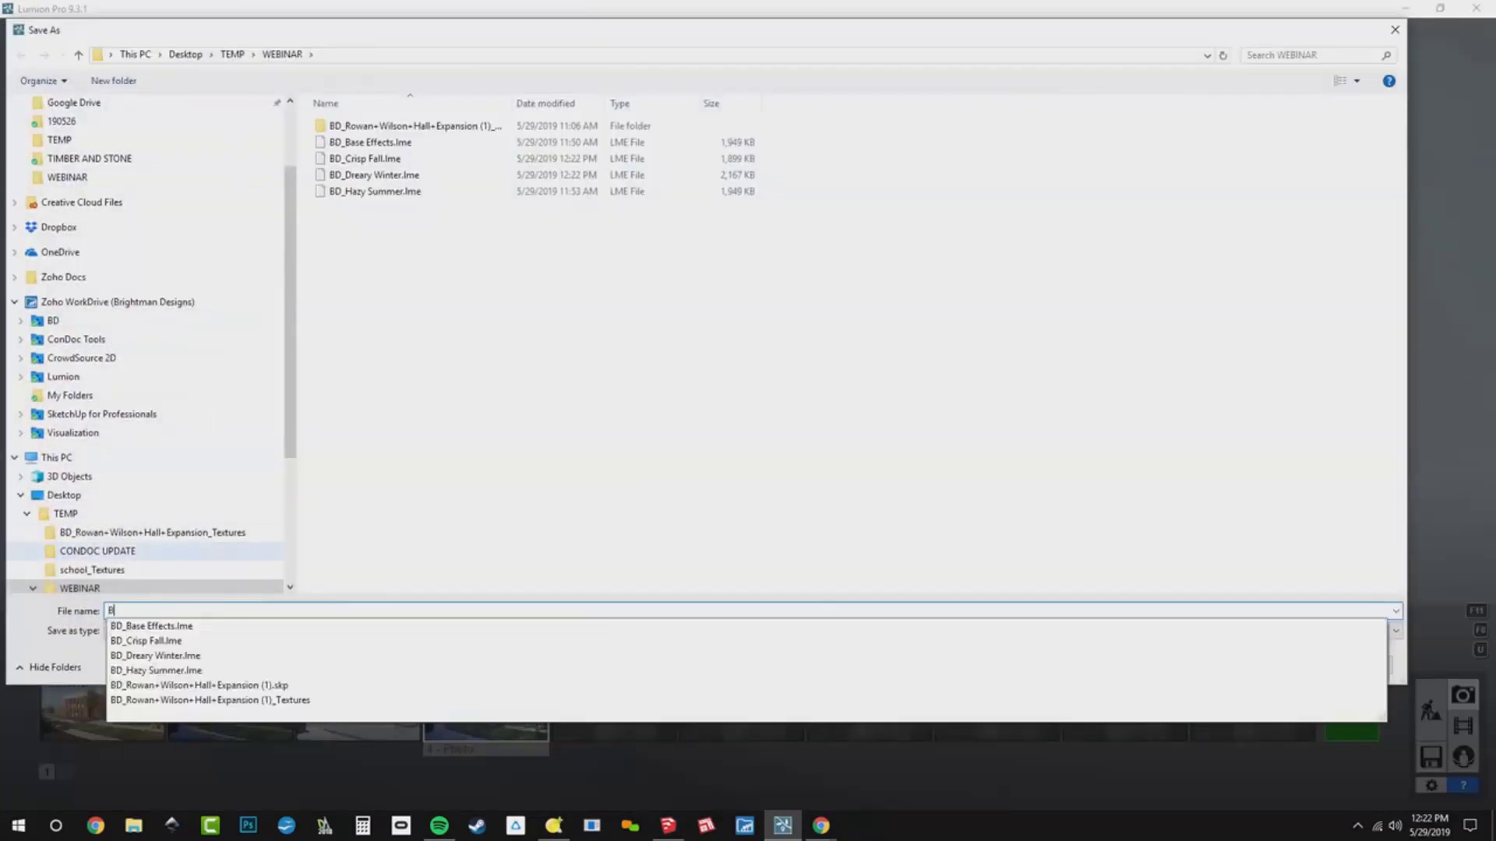
pyautogui.write('D_Wet Spring')
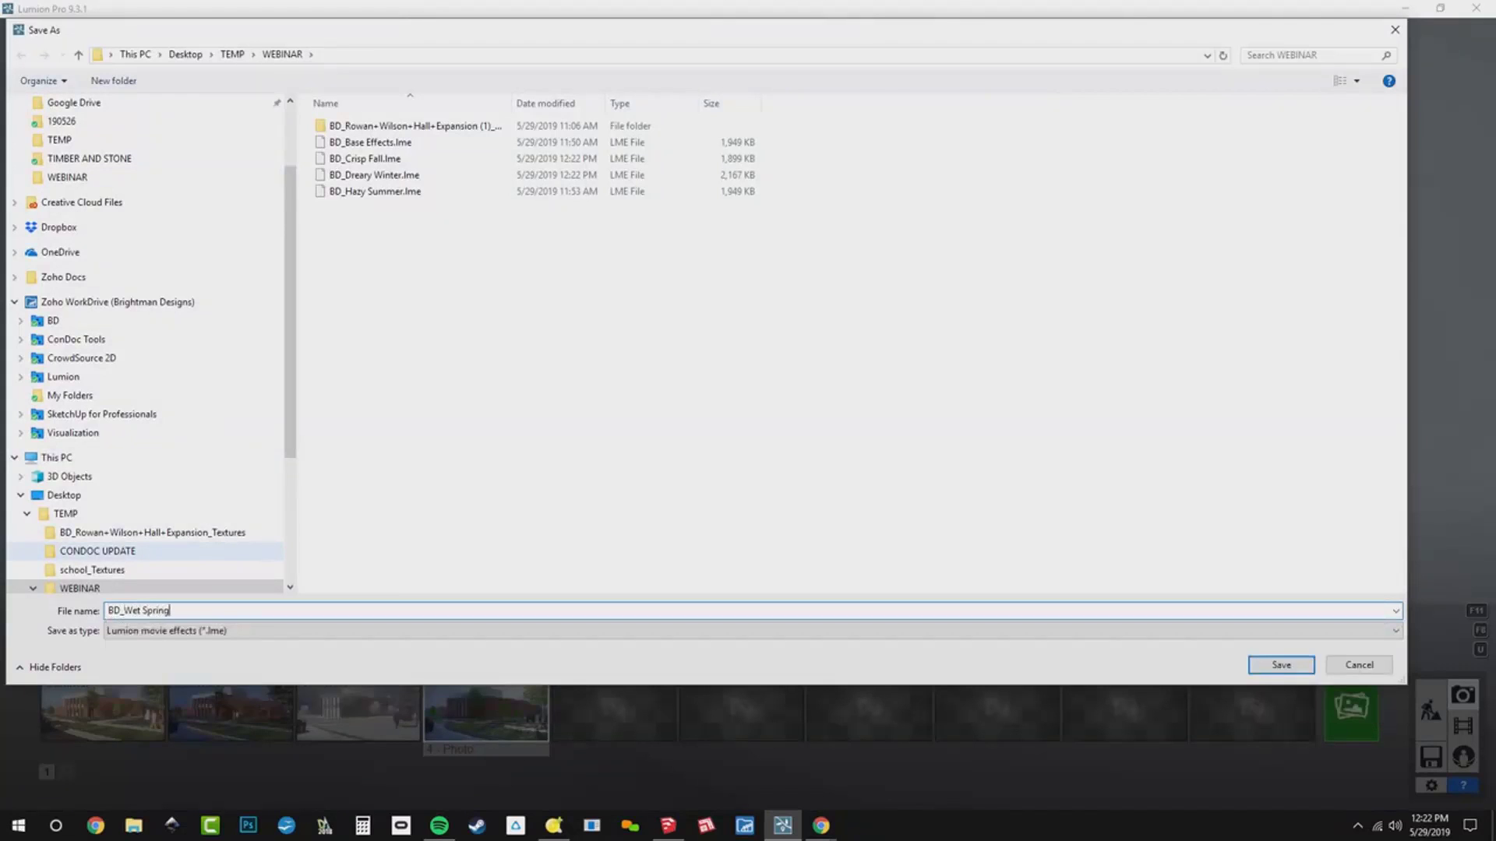
pyautogui.press('Return')
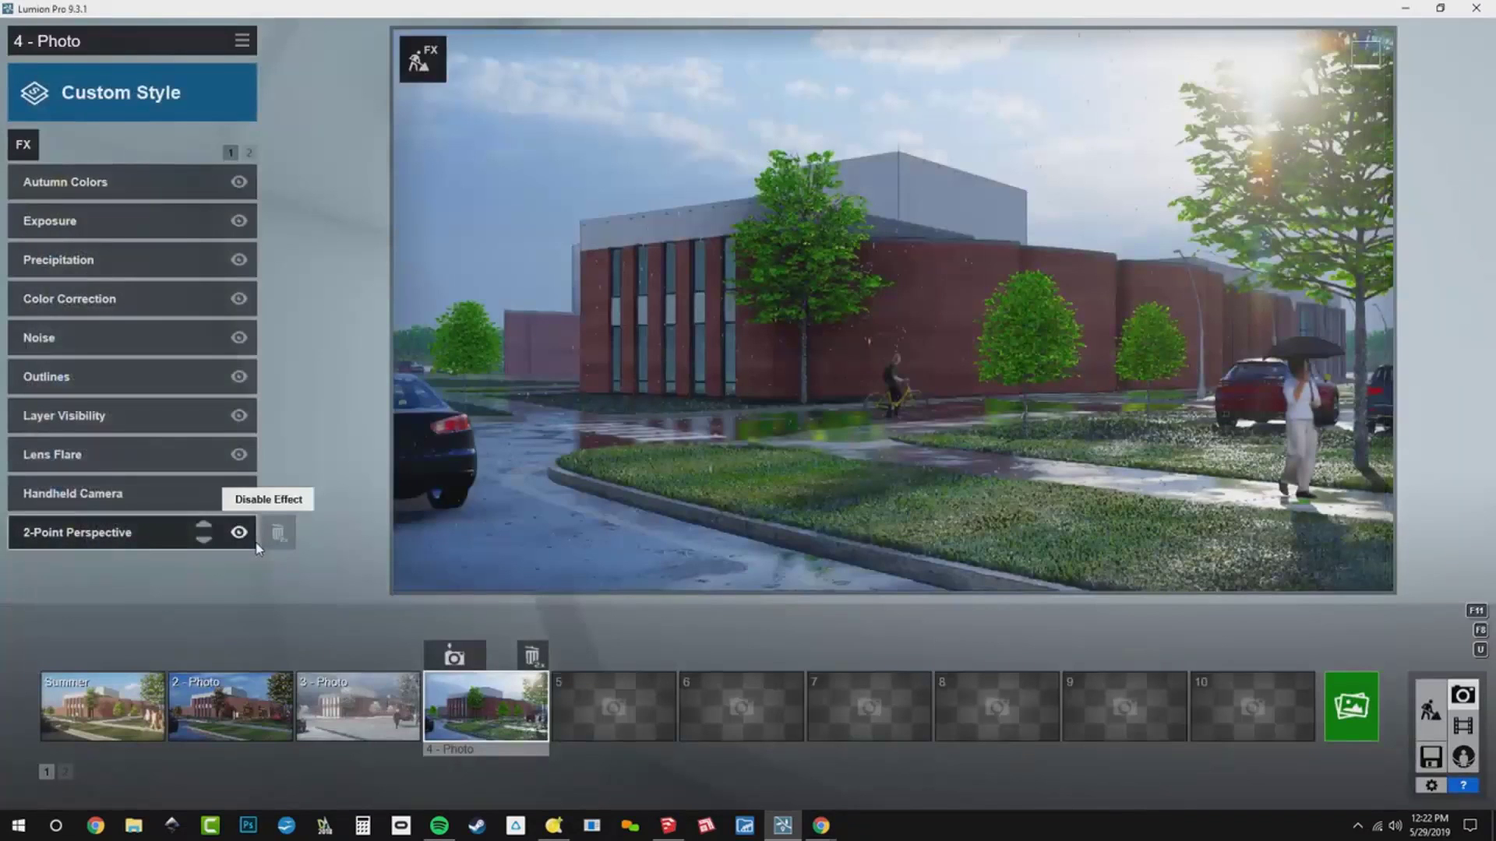
pyautogui.click(127, 717)
pyautogui.click(214, 721)
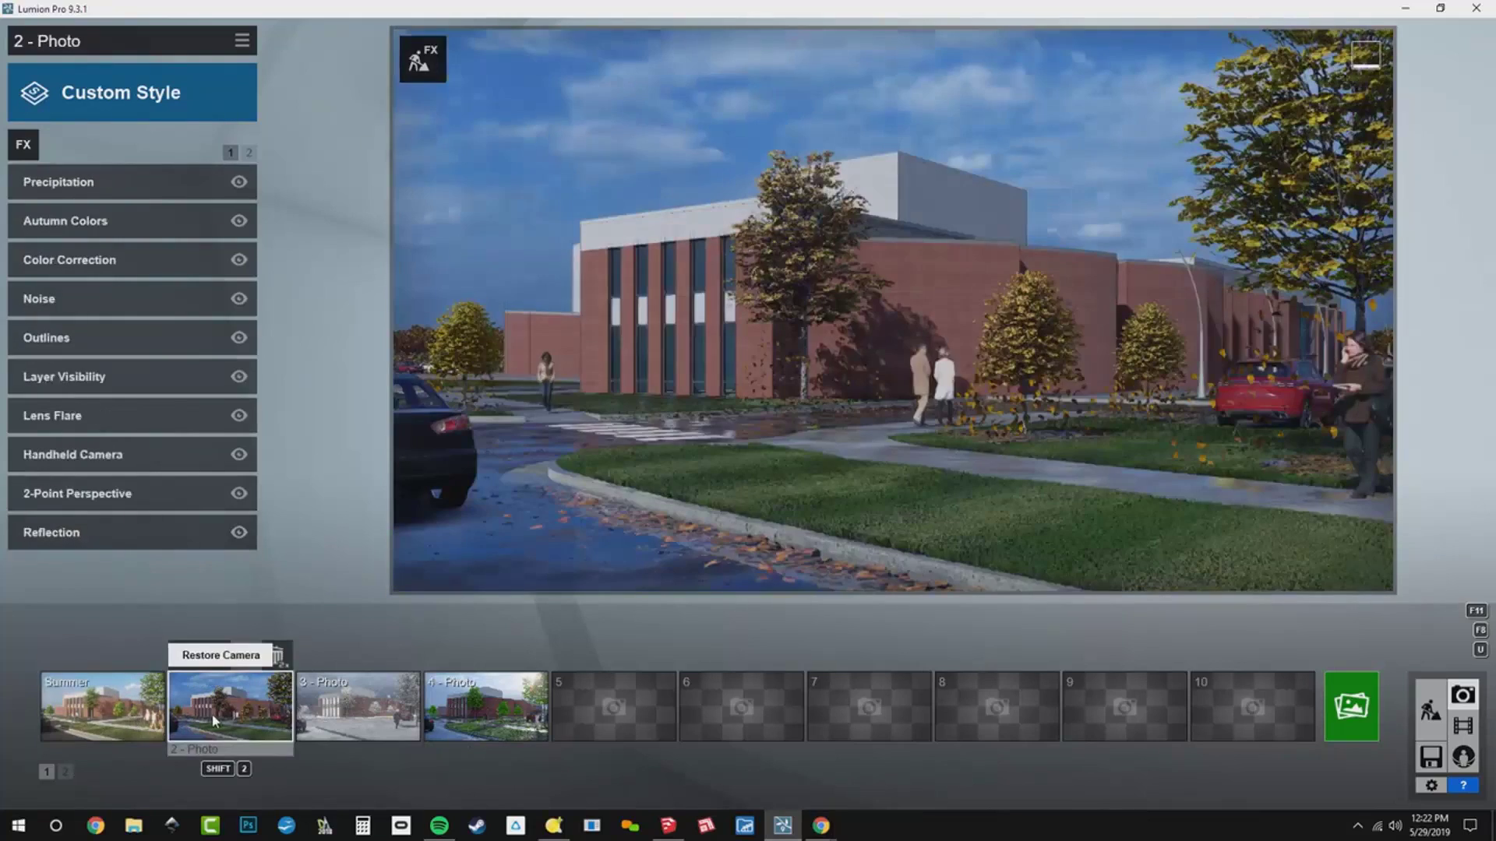
pyautogui.click(323, 713)
pyautogui.click(452, 709)
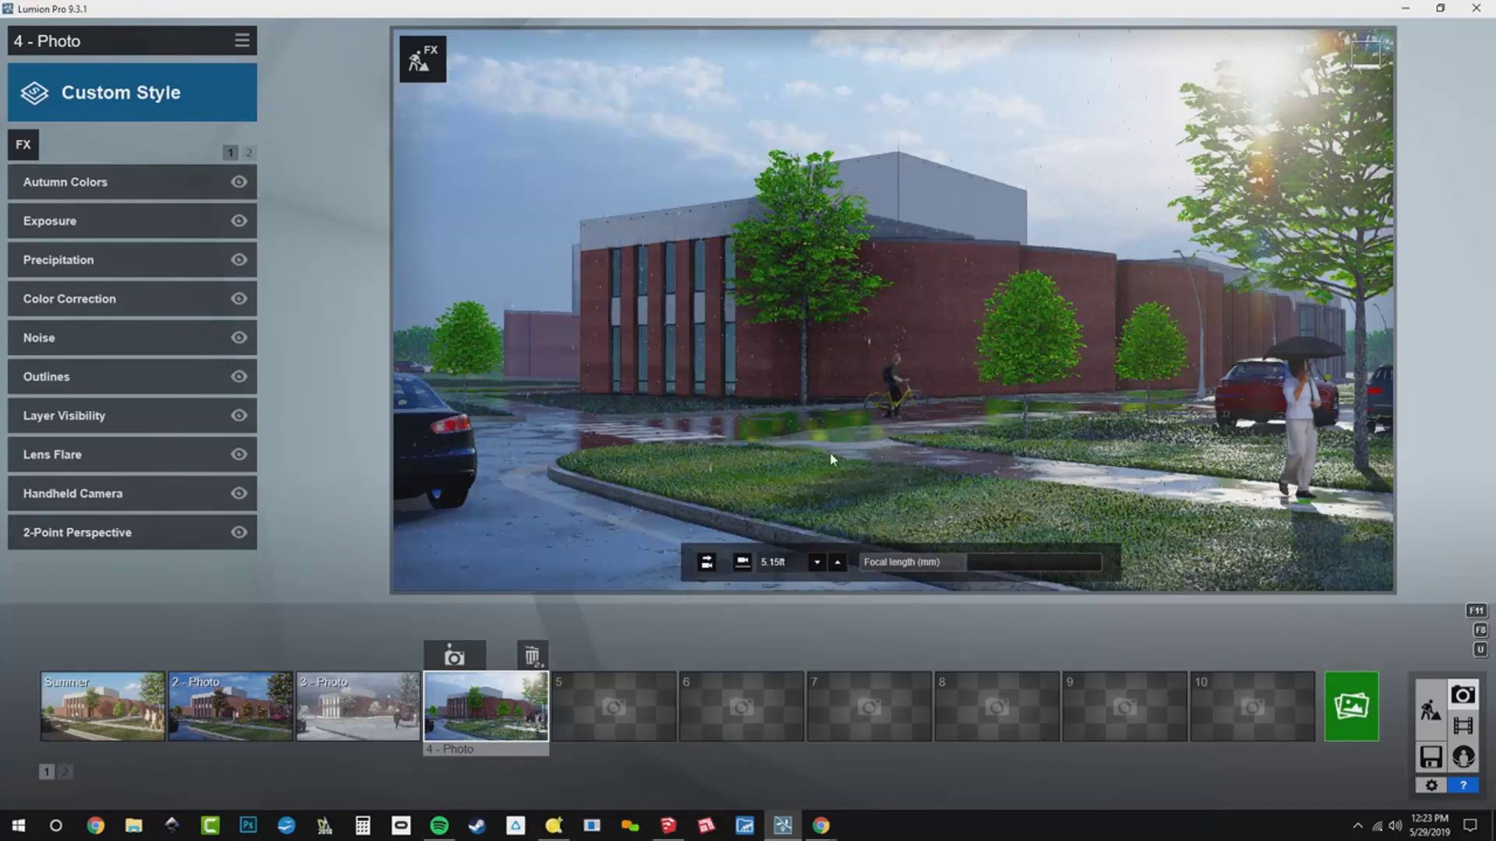
# - In empty photo slot 6, fly the camera to frame the brick facade and young tree
pyautogui.click(744, 709)
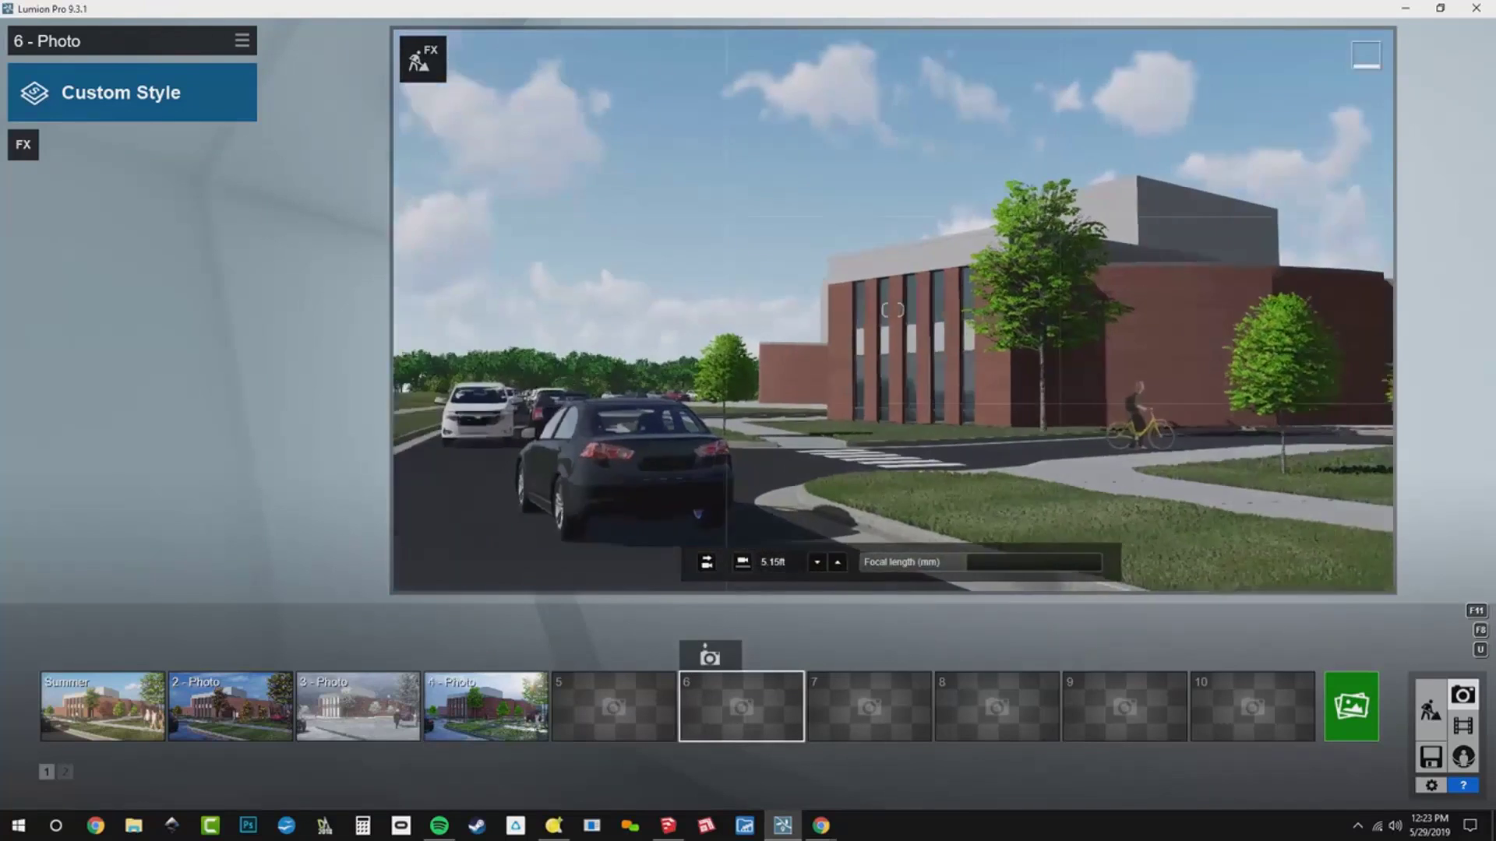
pyautogui.press('w')
pyautogui.press('q')
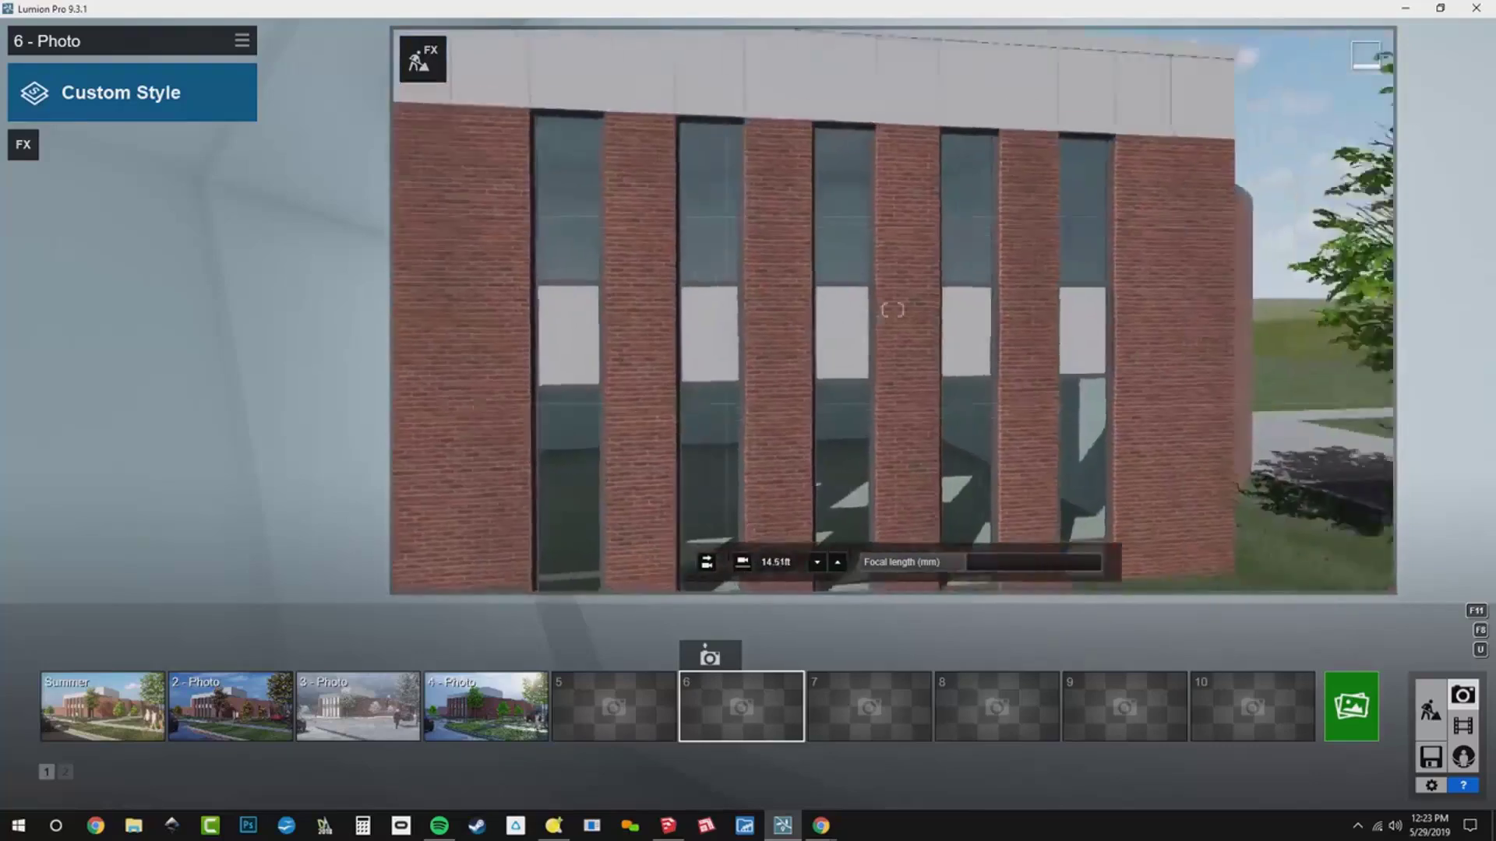
pyautogui.press('s')
pyautogui.press('e')
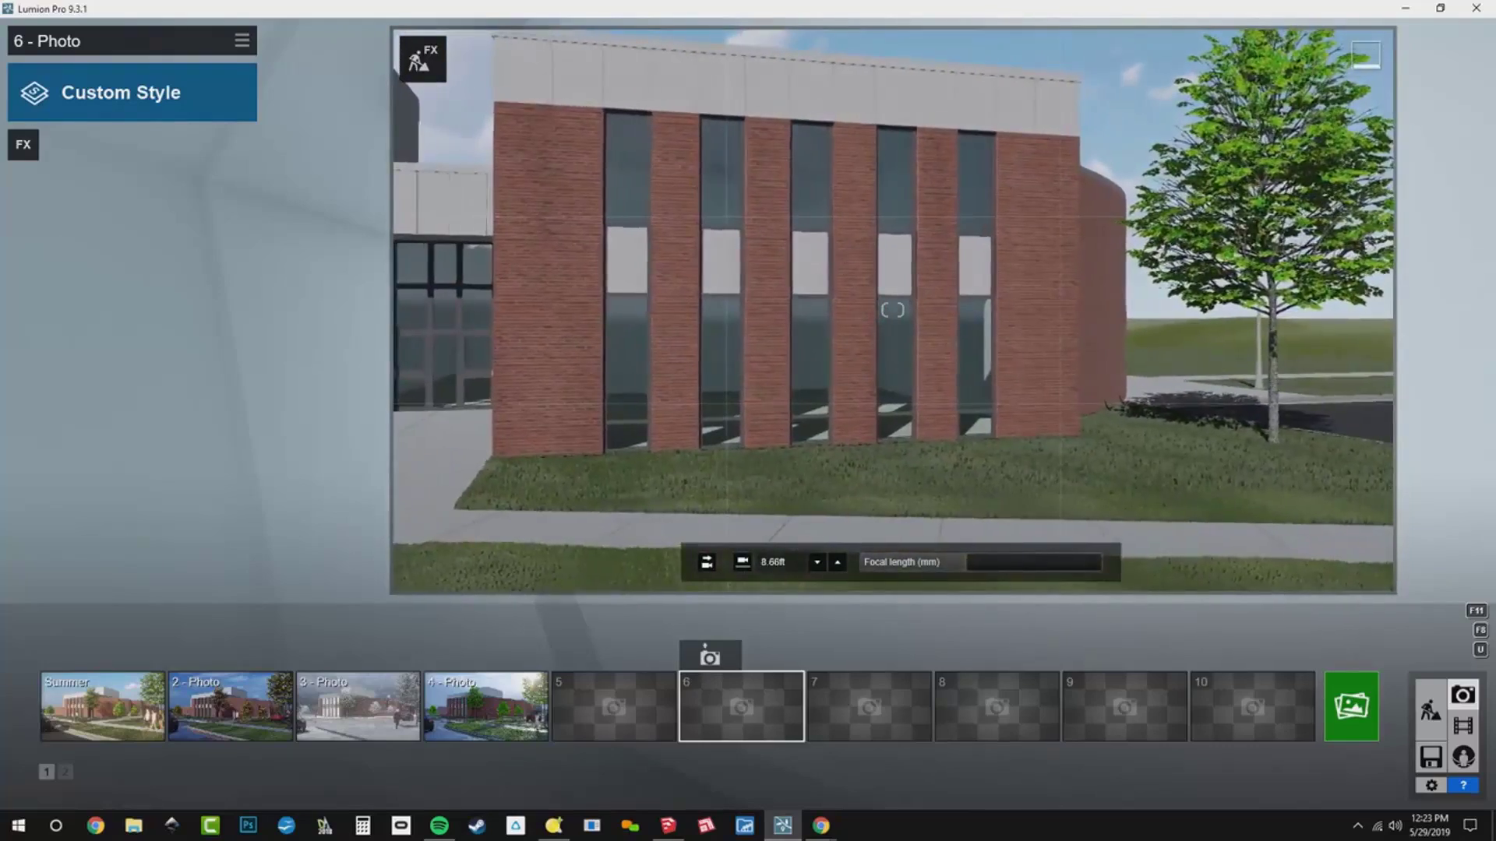
pyautogui.press('d')
pyautogui.press('e')
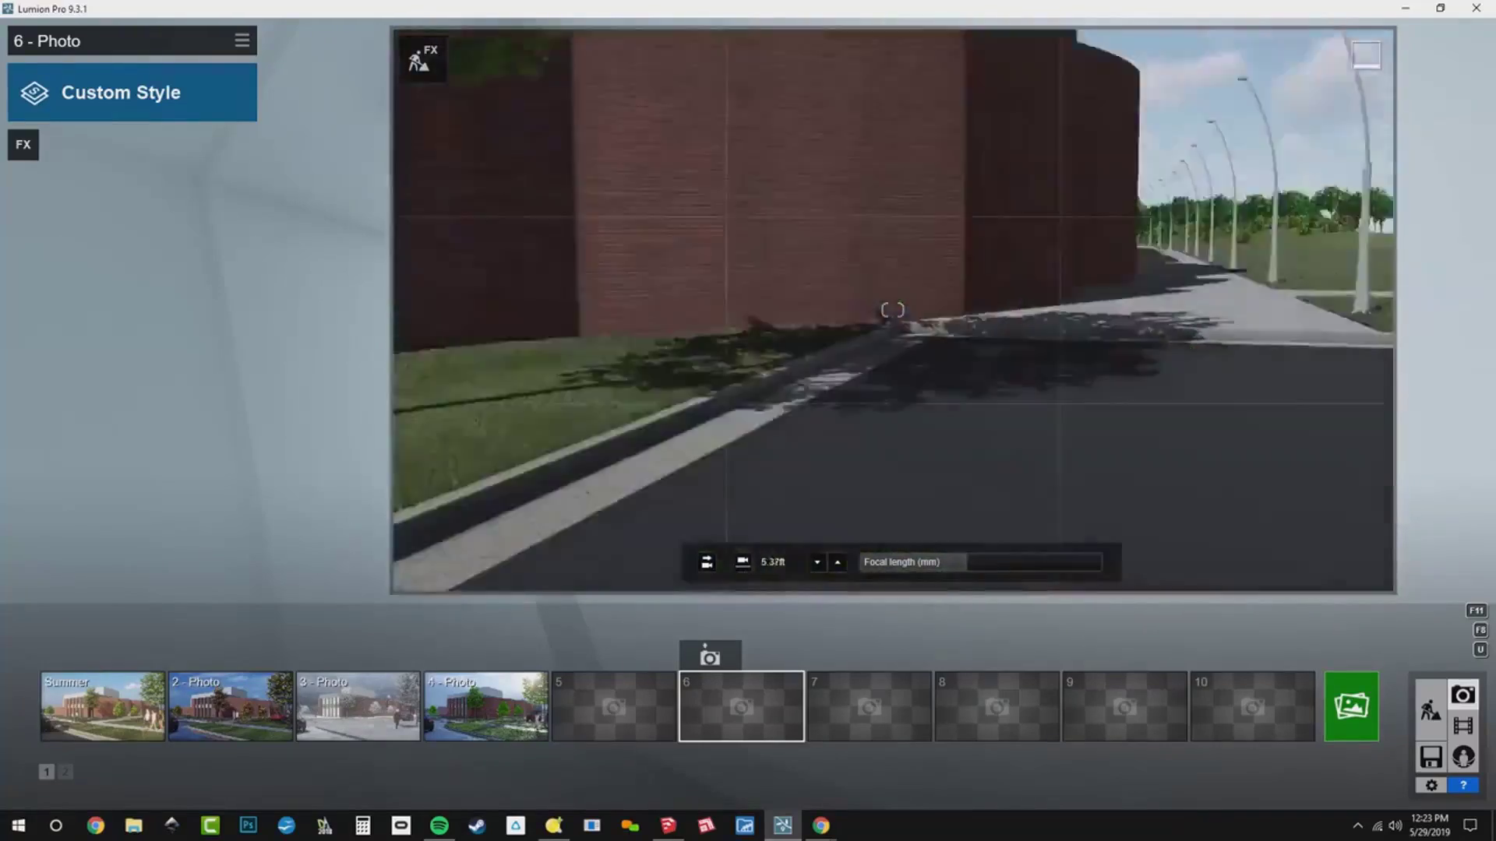
pyautogui.press('a')
pyautogui.press('e')
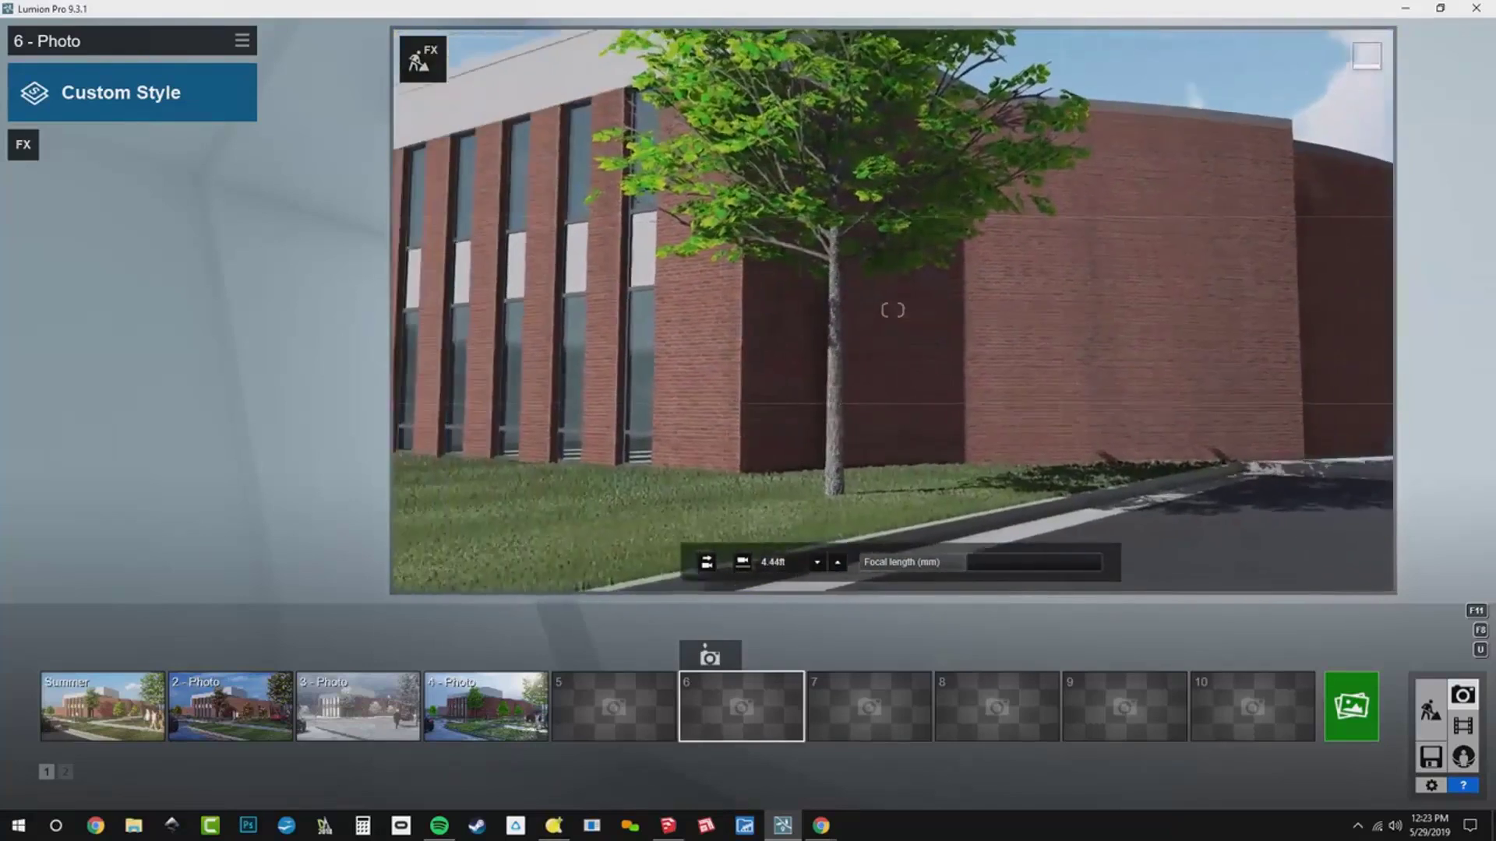
pyautogui.moveTo(881, 499); pyautogui.dragTo(787, 467, button='right')
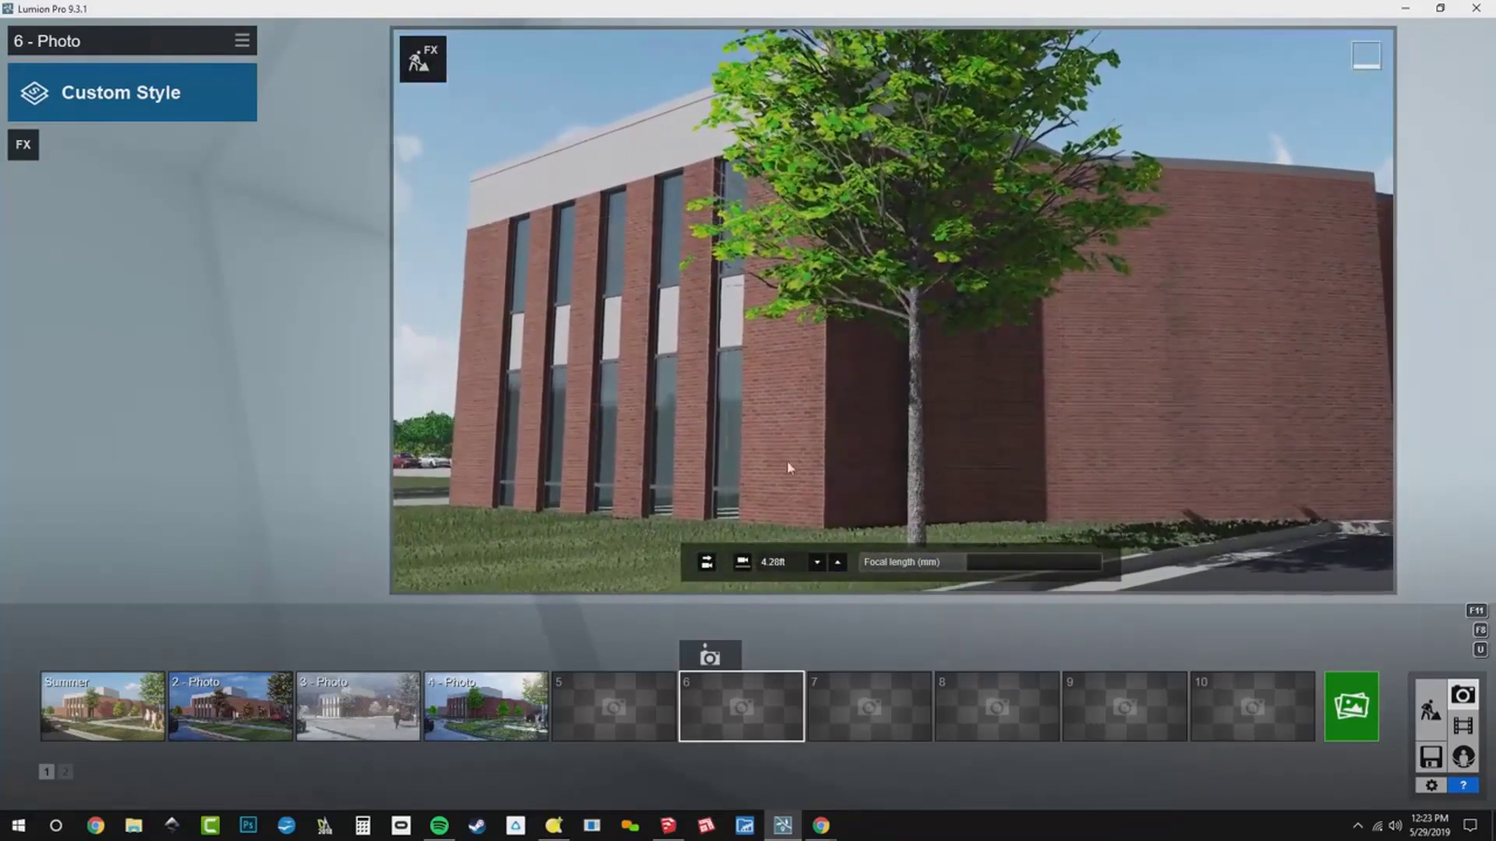
# - Level the camera horizontally at 5.25 ft eye height, tilting up for more sky
pyautogui.click(743, 561)
pyautogui.click(707, 562)
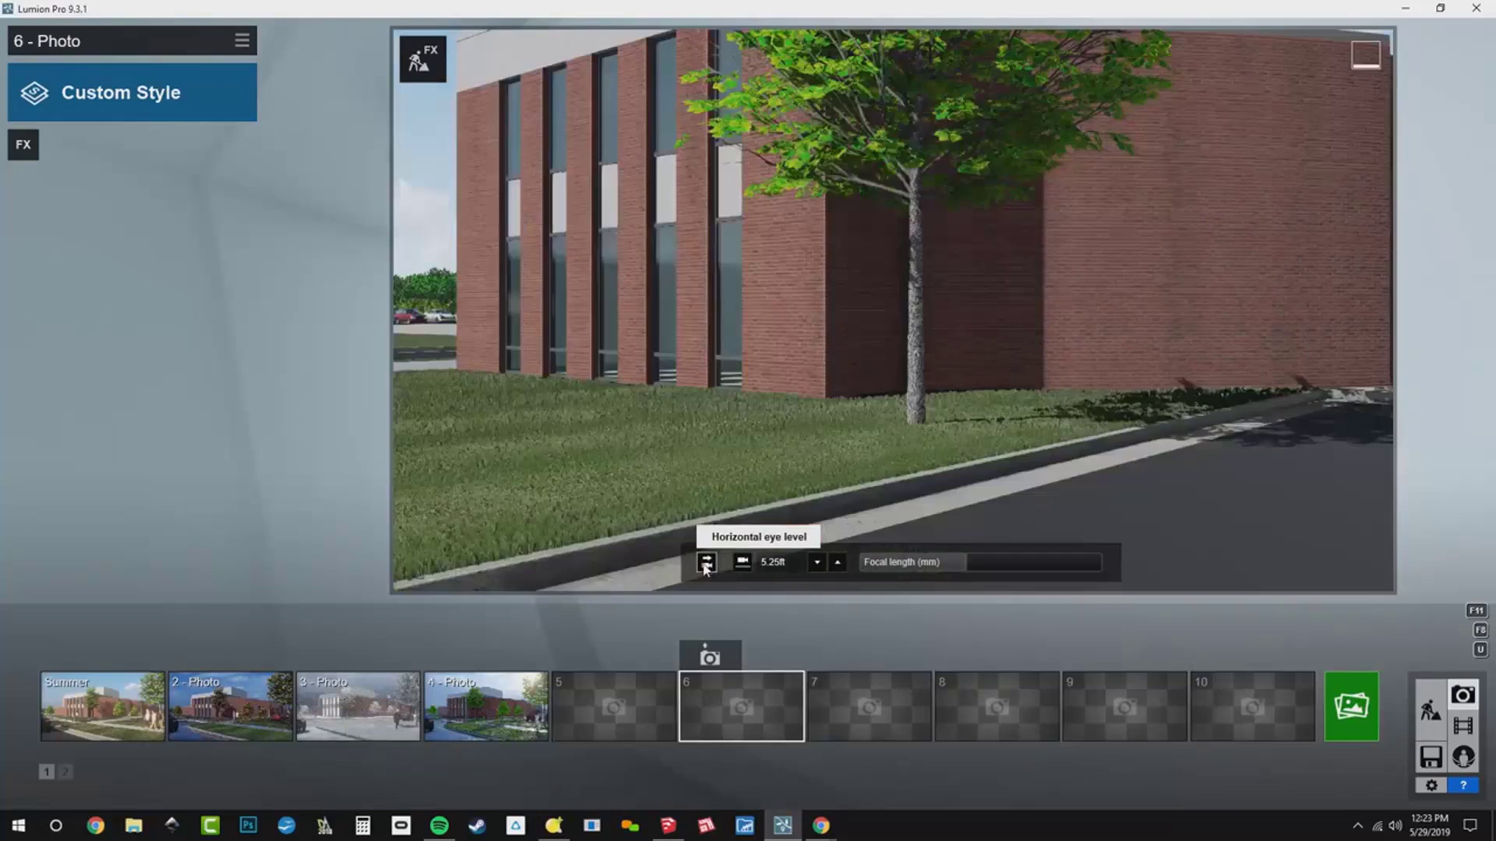
pyautogui.moveTo(892, 310)
pyautogui.mouseDown(button='right')
pyautogui.moveTo(892, 271)
pyautogui.moveTo(857, 300)
pyautogui.moveTo(826, 293)
pyautogui.moveTo(904, 316)
pyautogui.mouseUp(button='right')
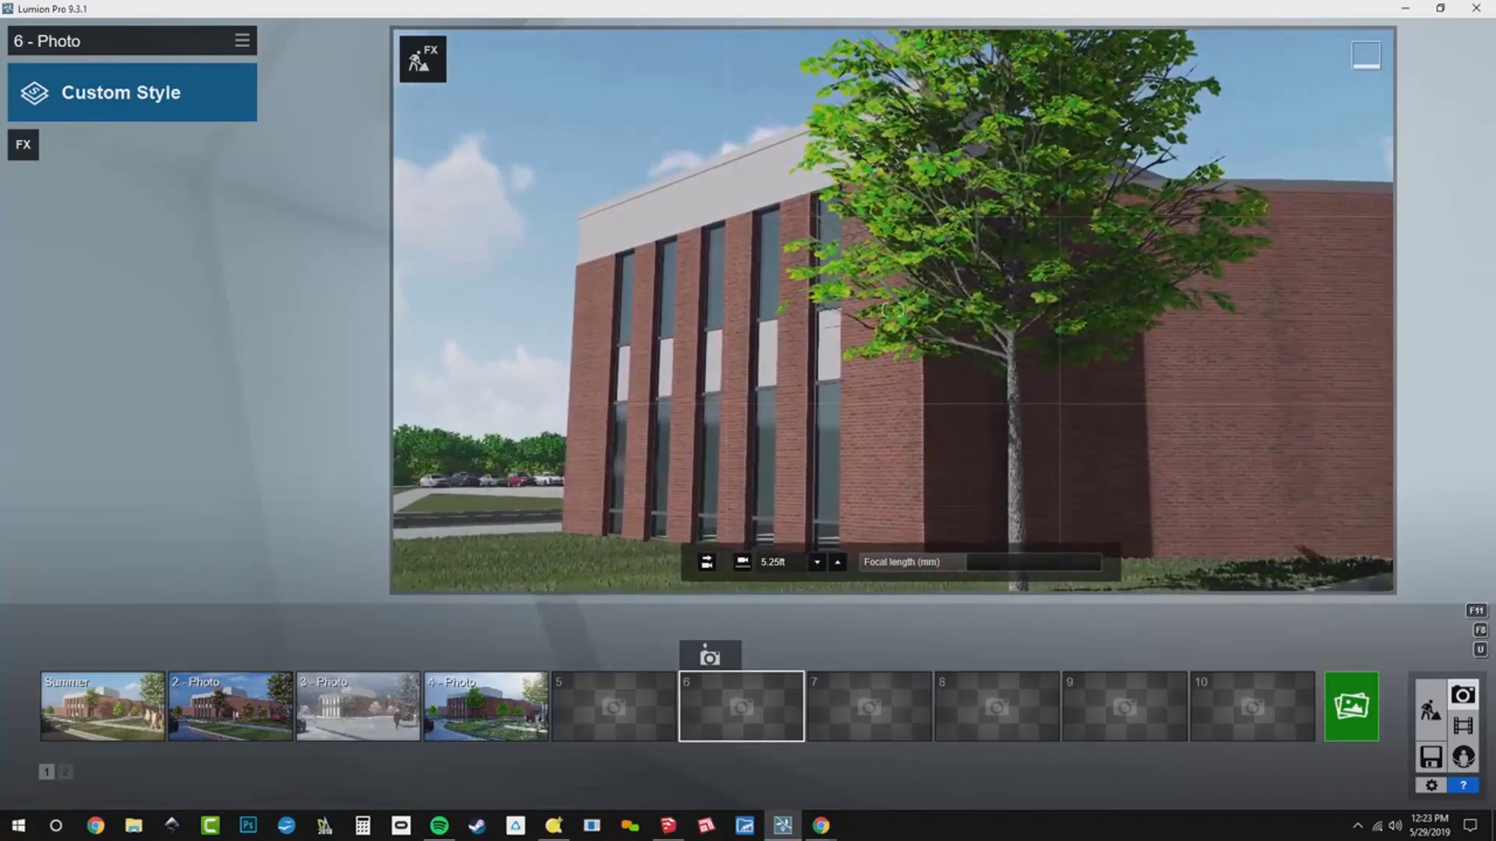
# - Store the view in photo 6 and load BD_Hazy Summer.lme effects
pyautogui.click(709, 657)
pyautogui.click(242, 43)
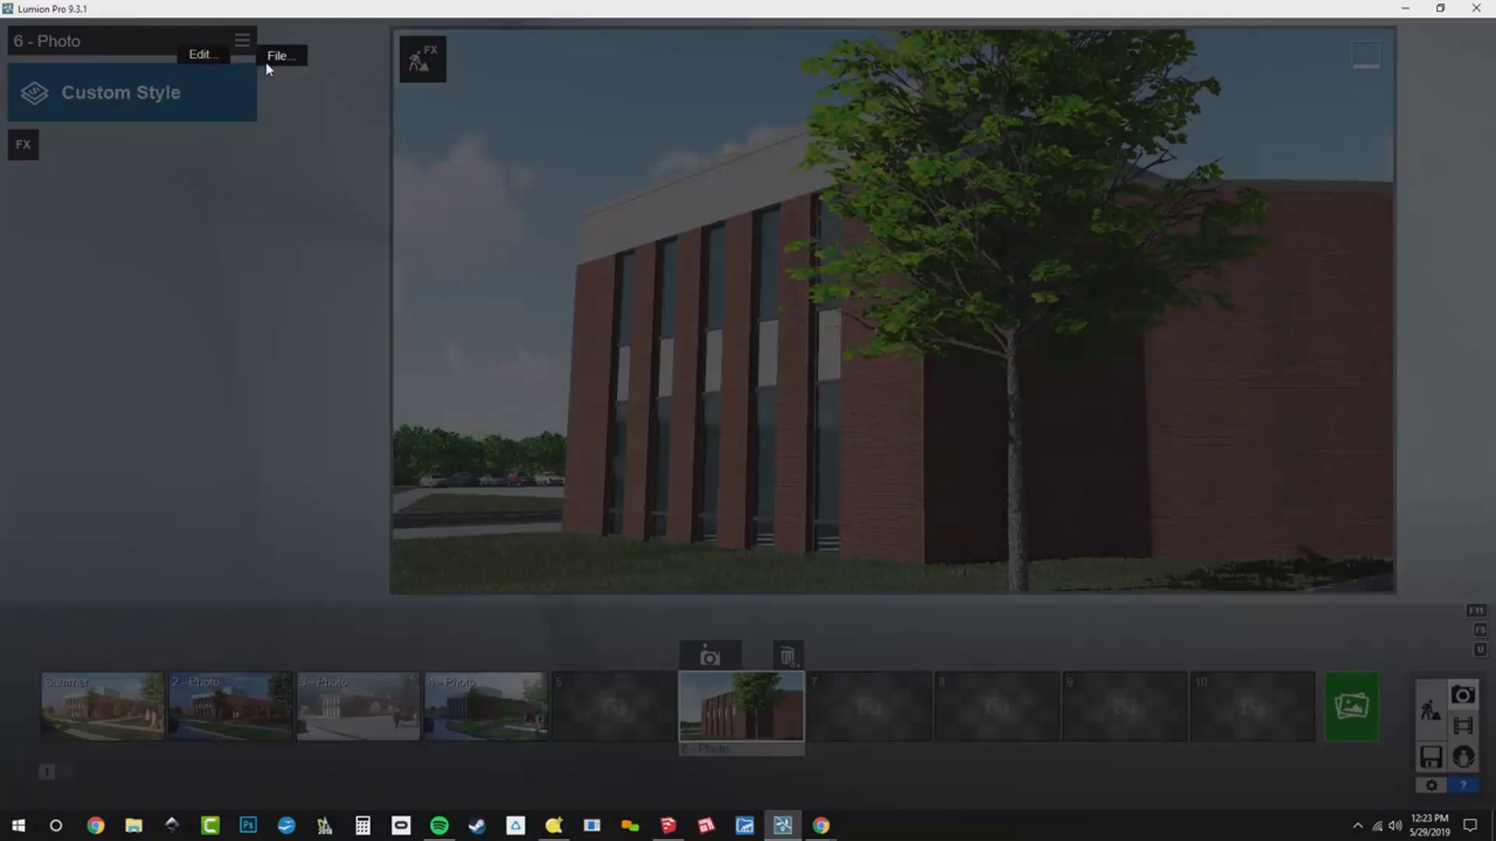
pyautogui.click(268, 66)
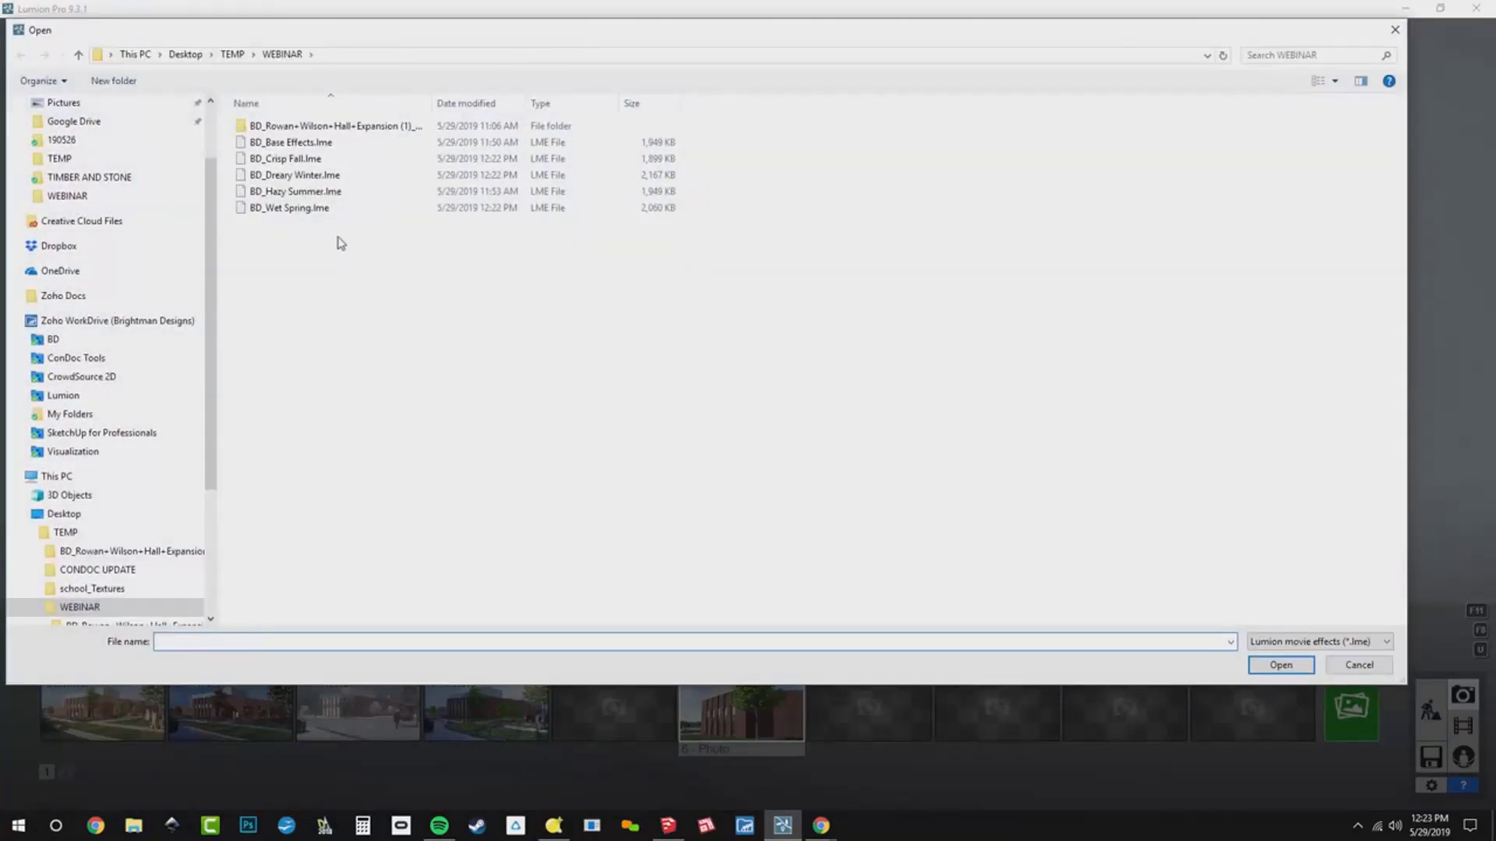
pyautogui.doubleClick(331, 192)
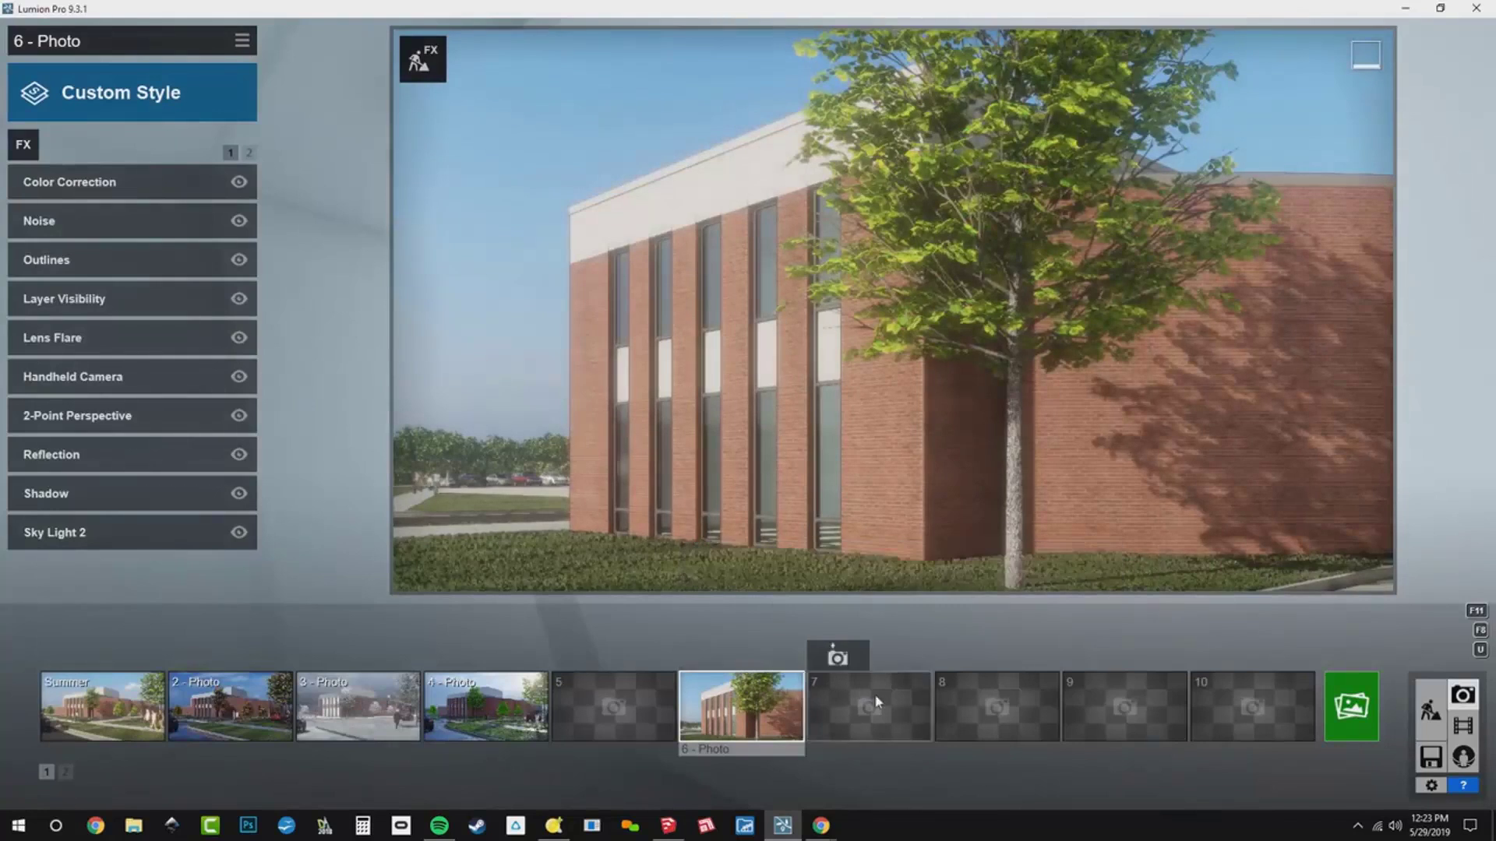
# - Store the same view in photo 7 and load BD_Crisp Fall.lme effects
pyautogui.click(869, 707)
pyautogui.click(837, 656)
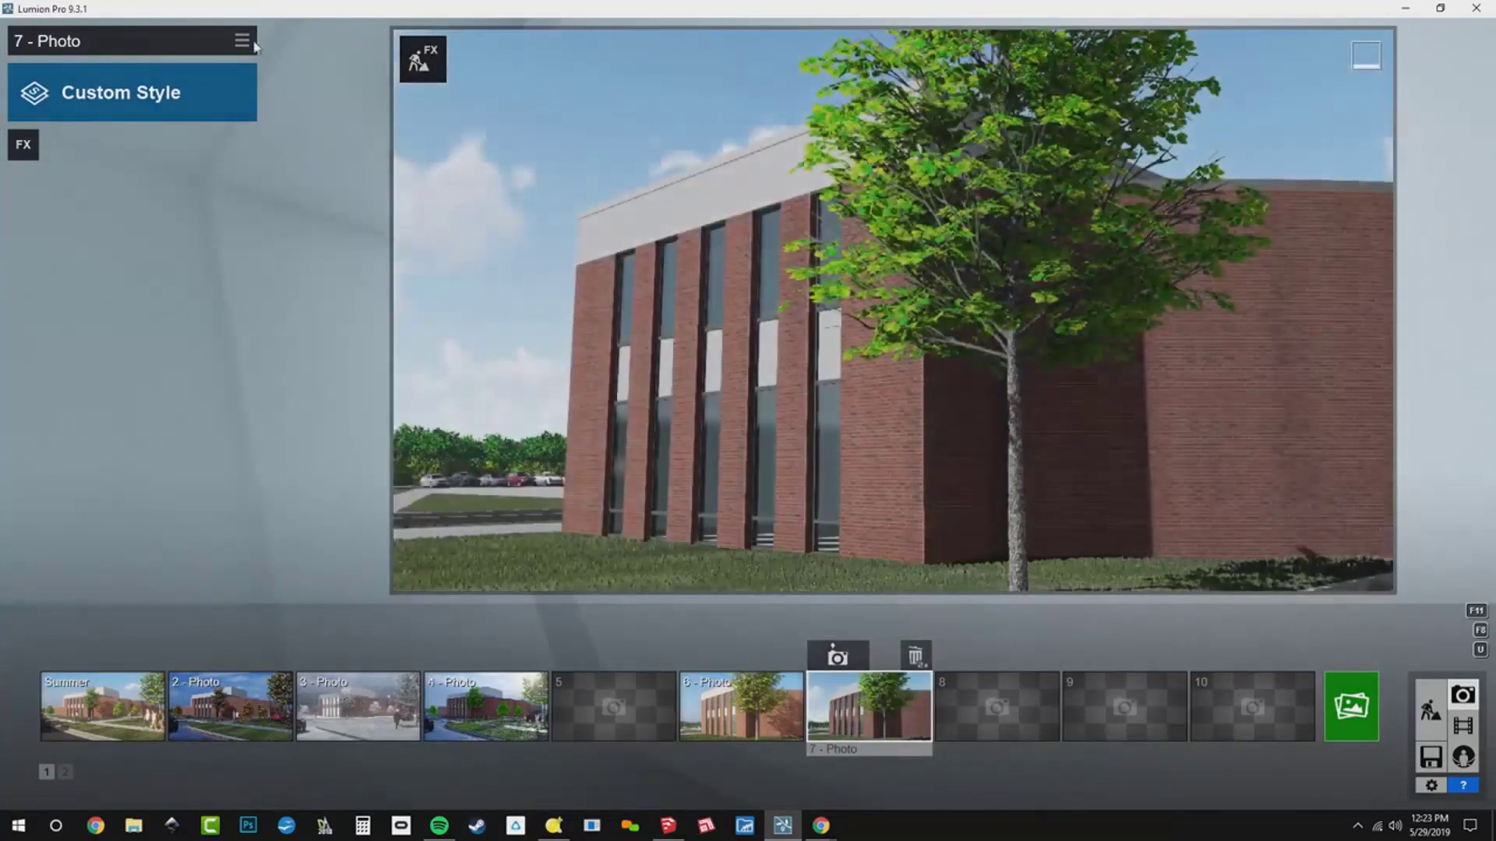
pyautogui.click(253, 44)
pyautogui.click(327, 83)
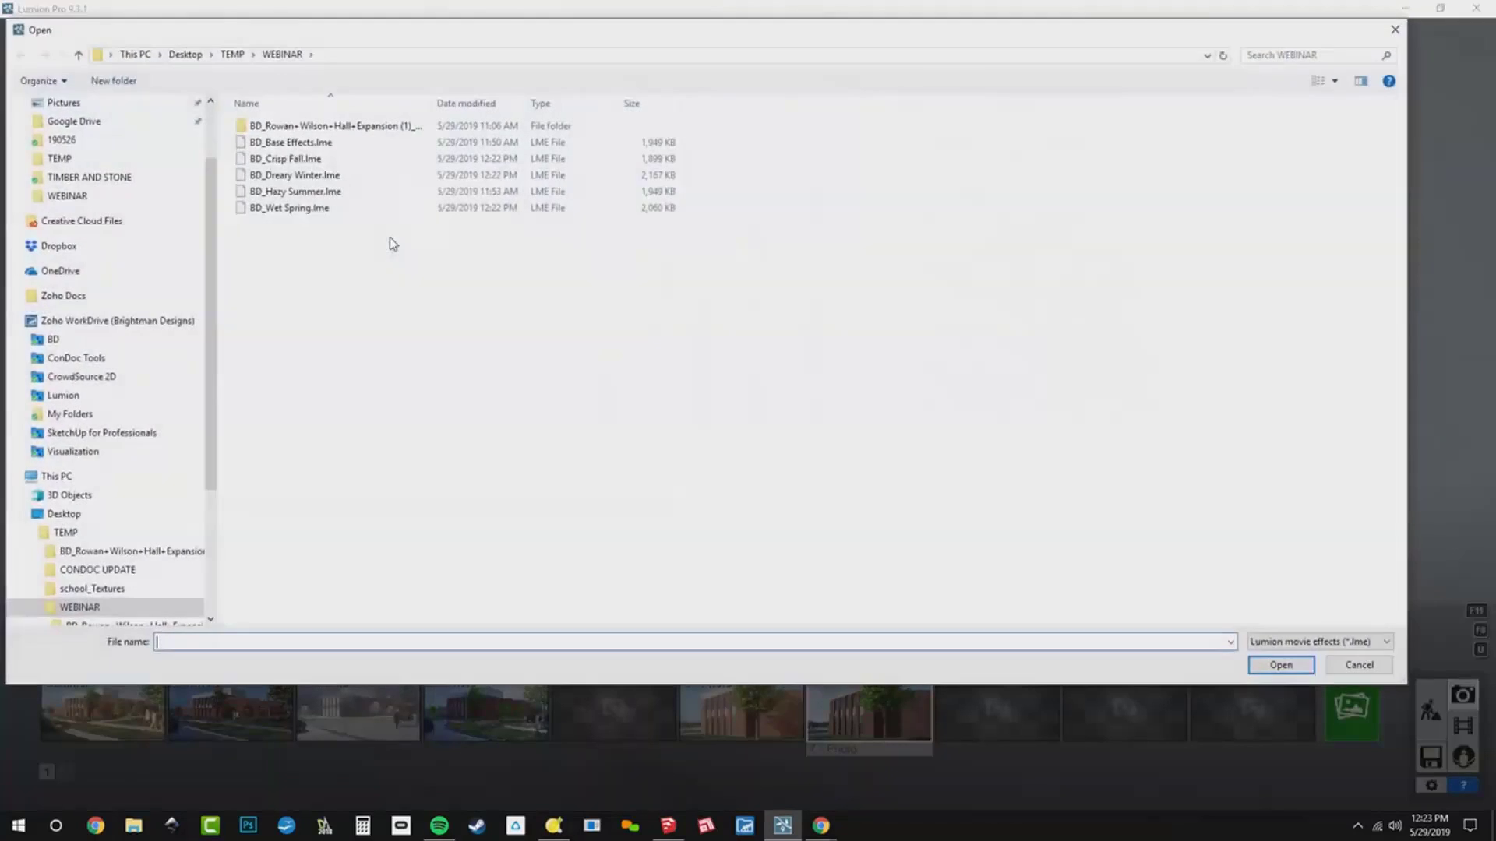
pyautogui.doubleClick(343, 159)
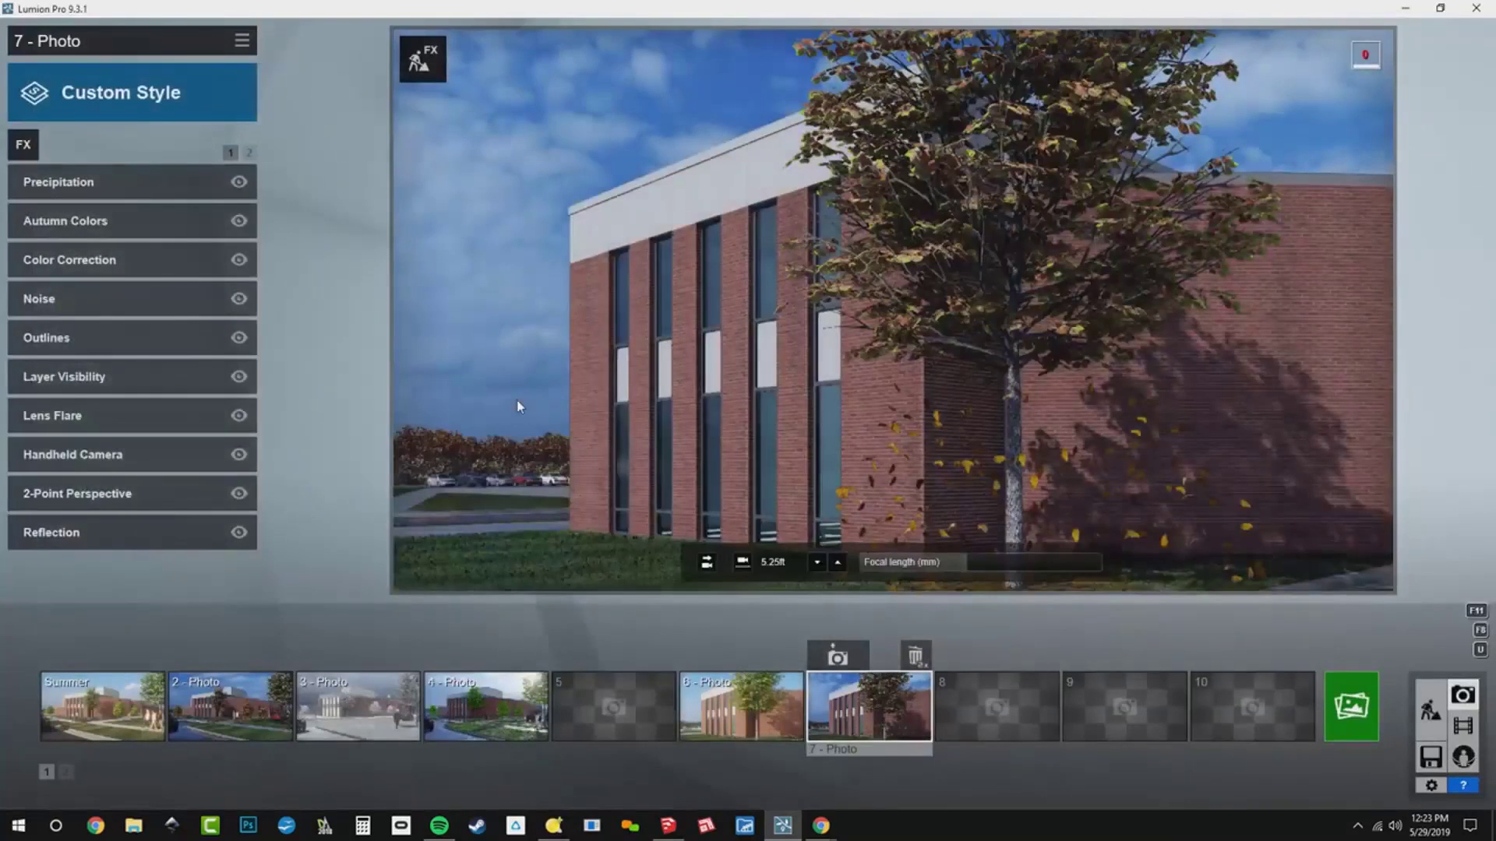
# - Store the view in photo 8 and load the snowy winter effects file
pyautogui.click(1003, 736)
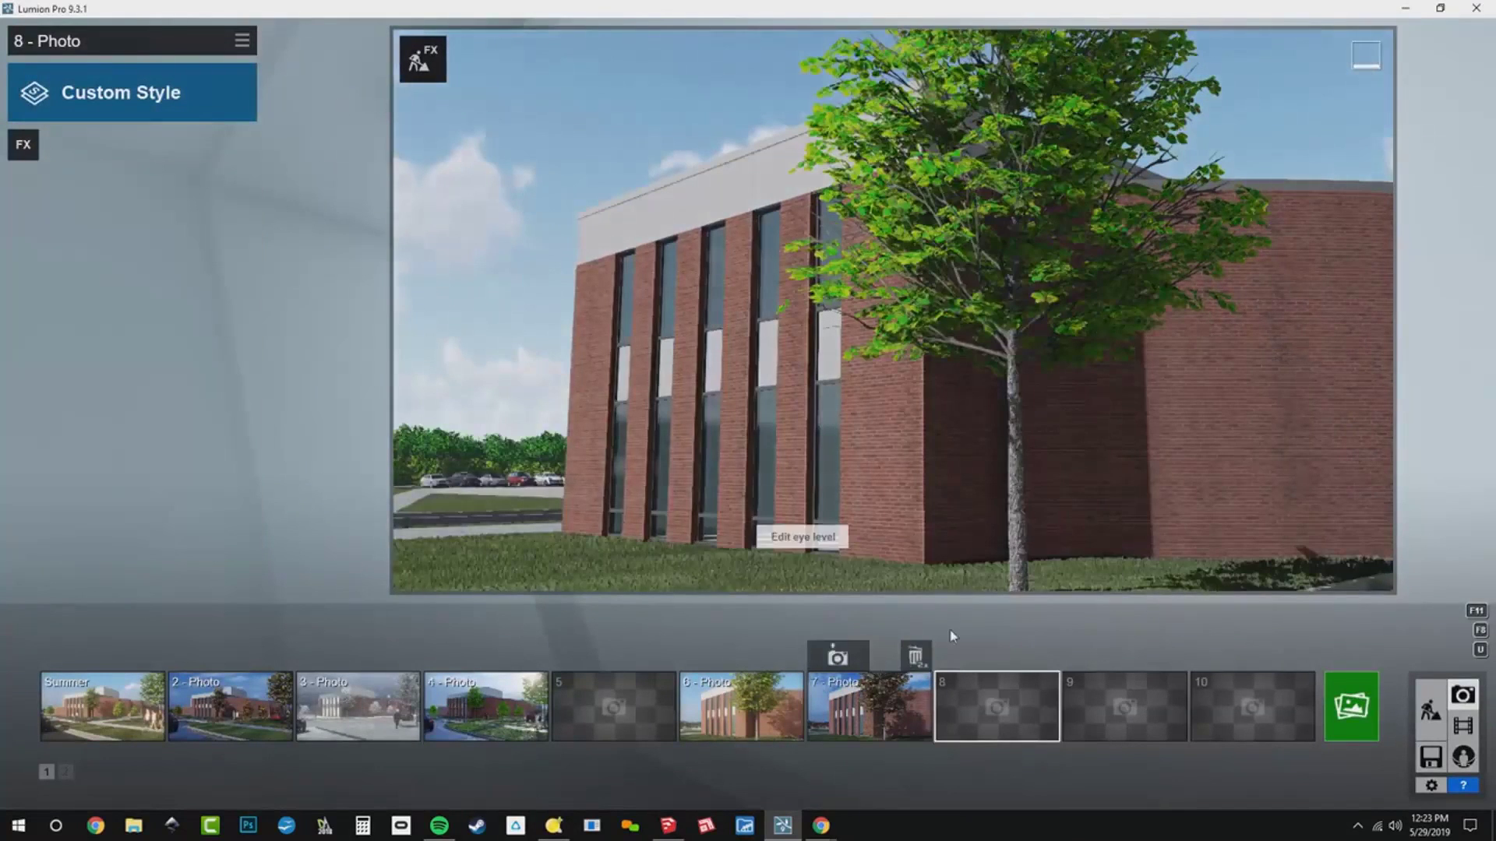
pyautogui.click(965, 657)
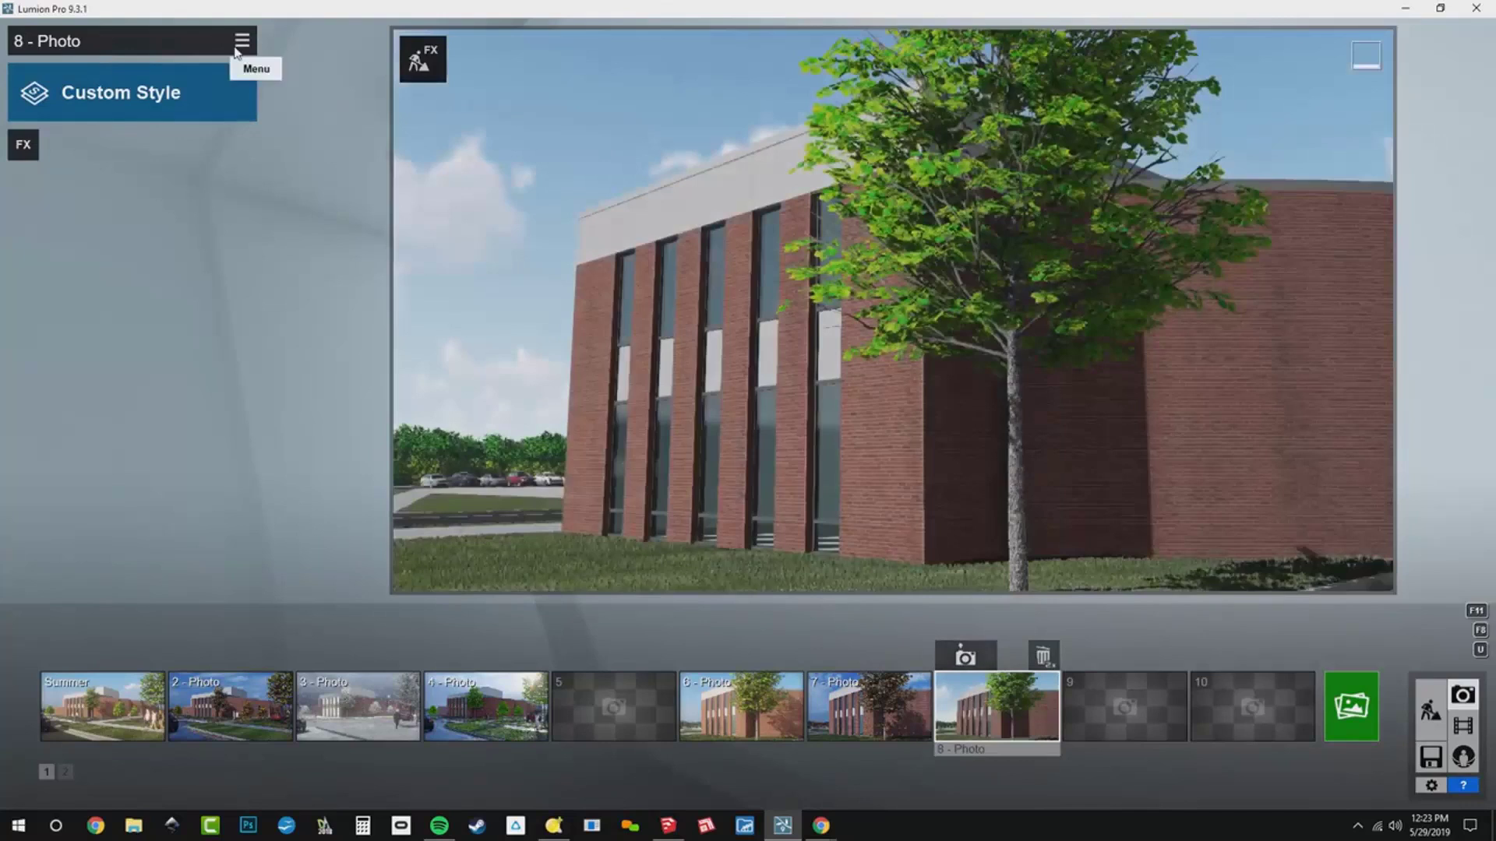
pyautogui.click(238, 42)
pyautogui.moveTo(273, 62)
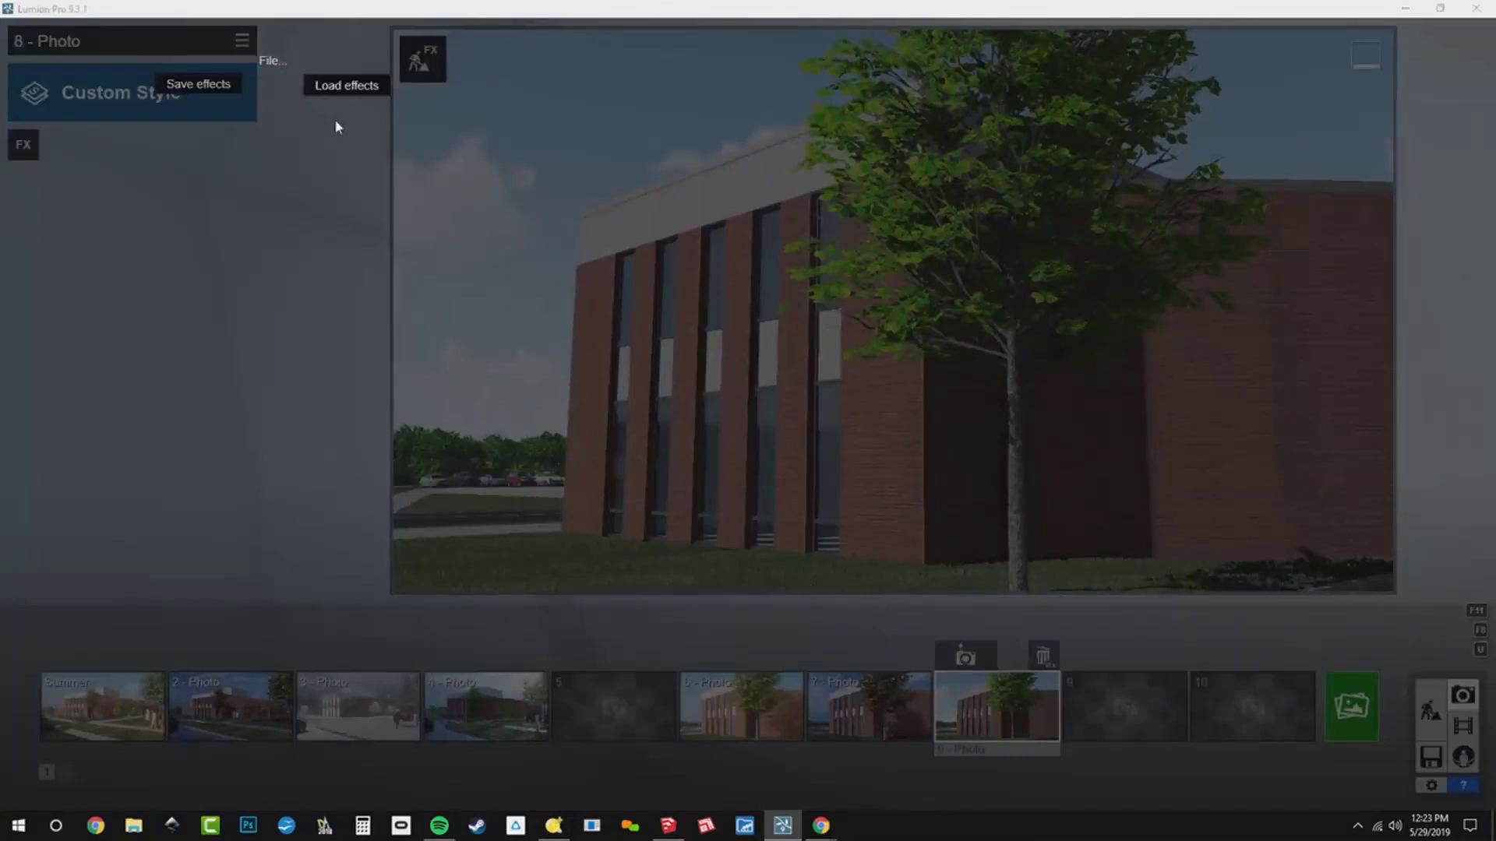
pyautogui.click(343, 85)
pyautogui.doubleClick(327, 171)
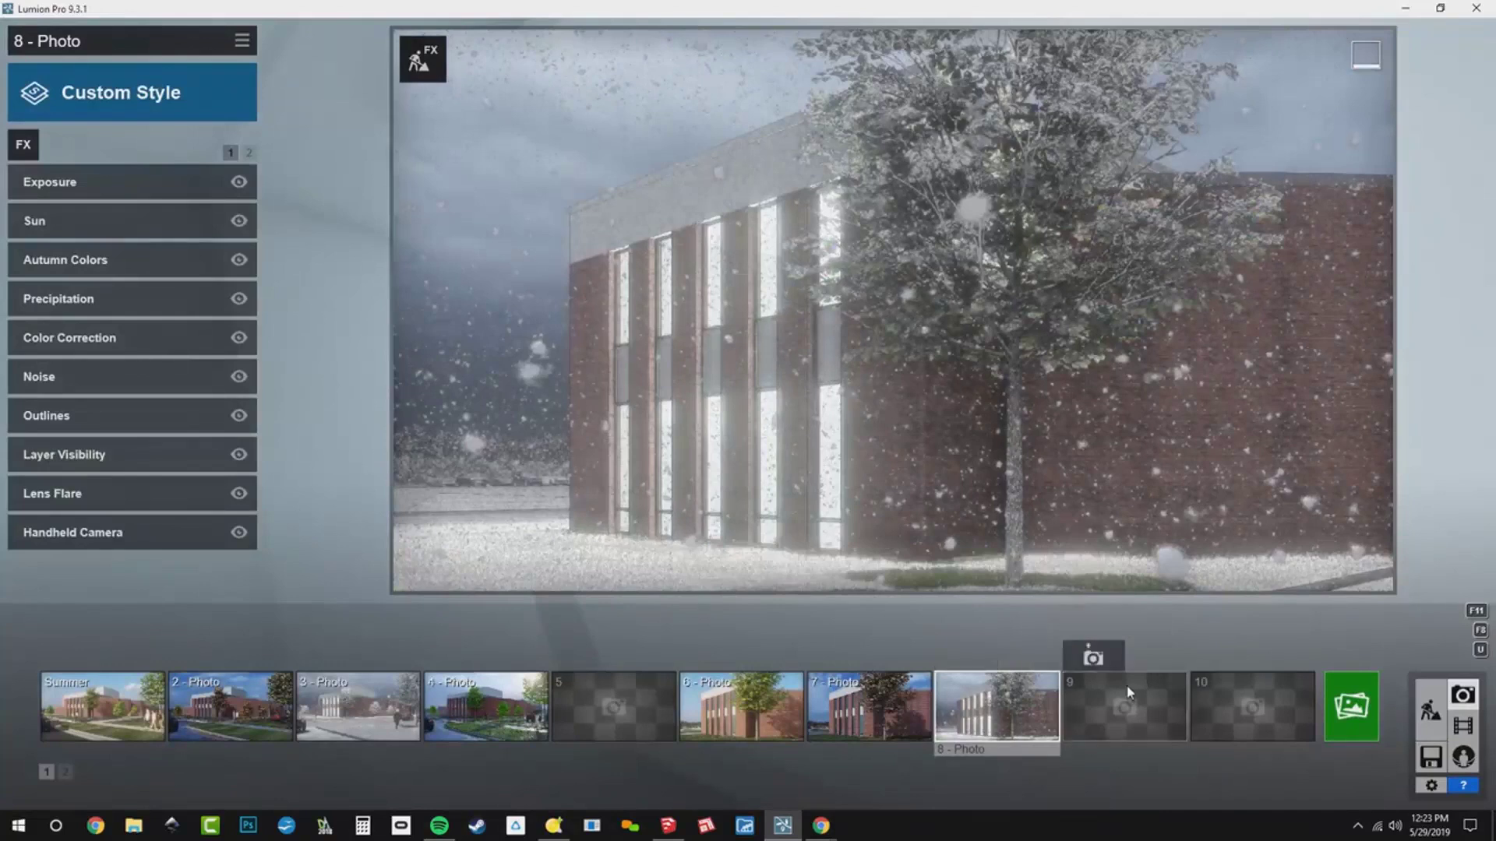
# - Store the view in photo 9 and load BD_Wet Spring.lme effects
pyautogui.click(1125, 705)
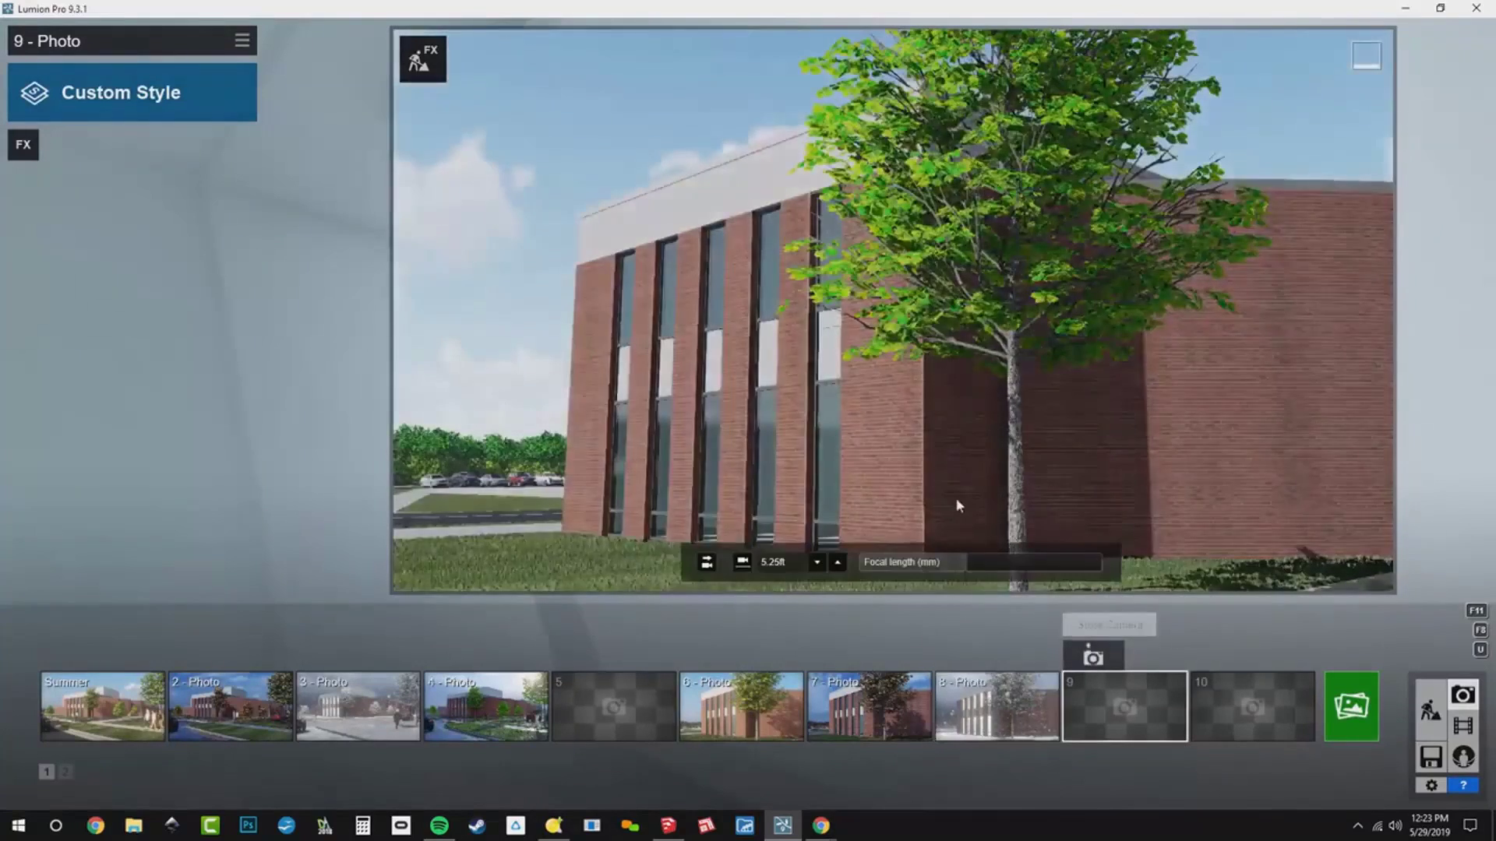
pyautogui.click(1093, 655)
pyautogui.click(241, 40)
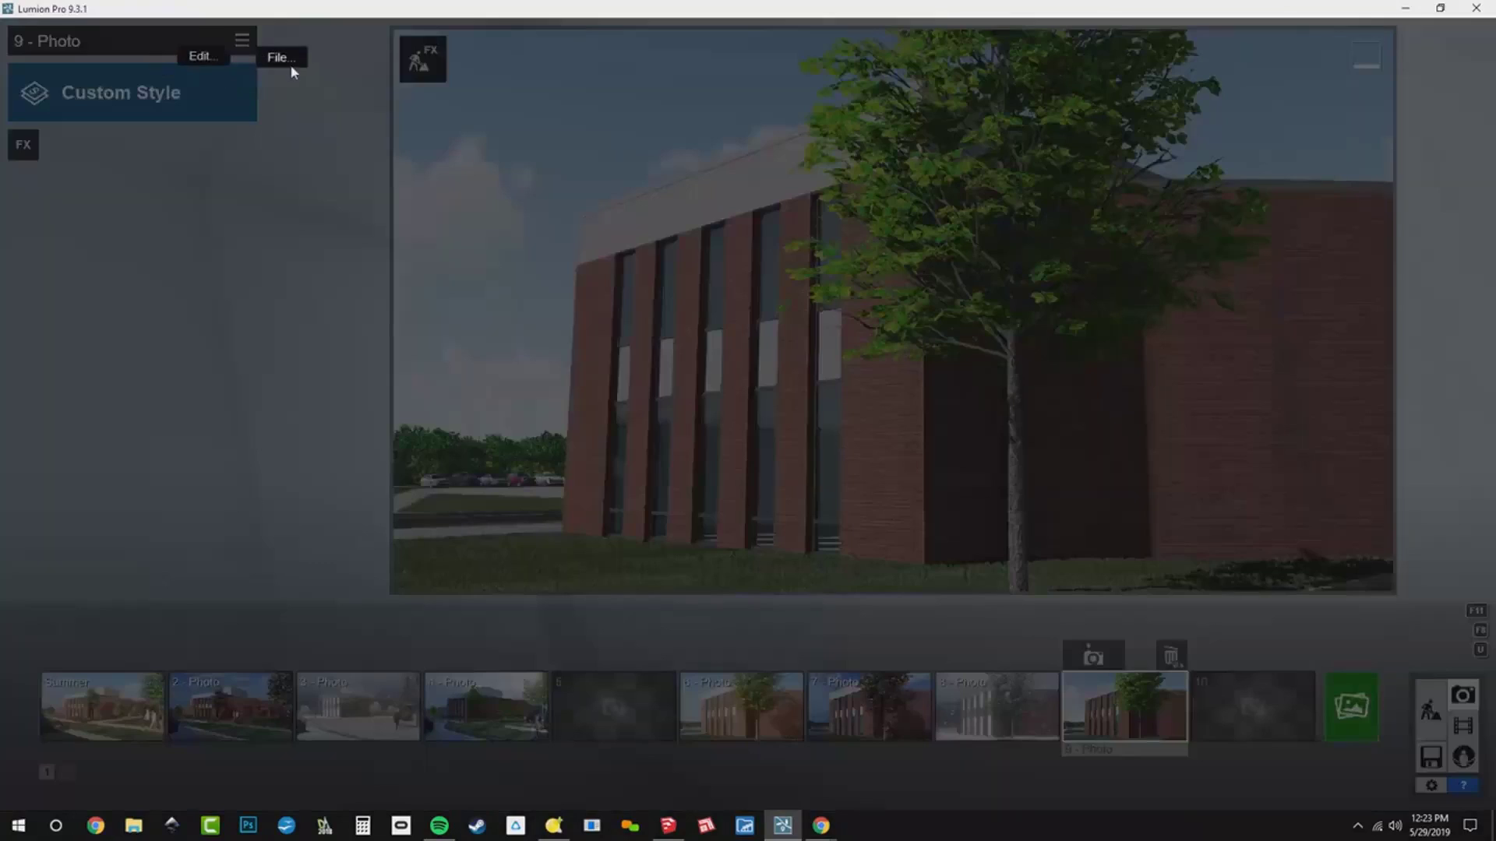
pyautogui.click(291, 68)
pyautogui.click(357, 84)
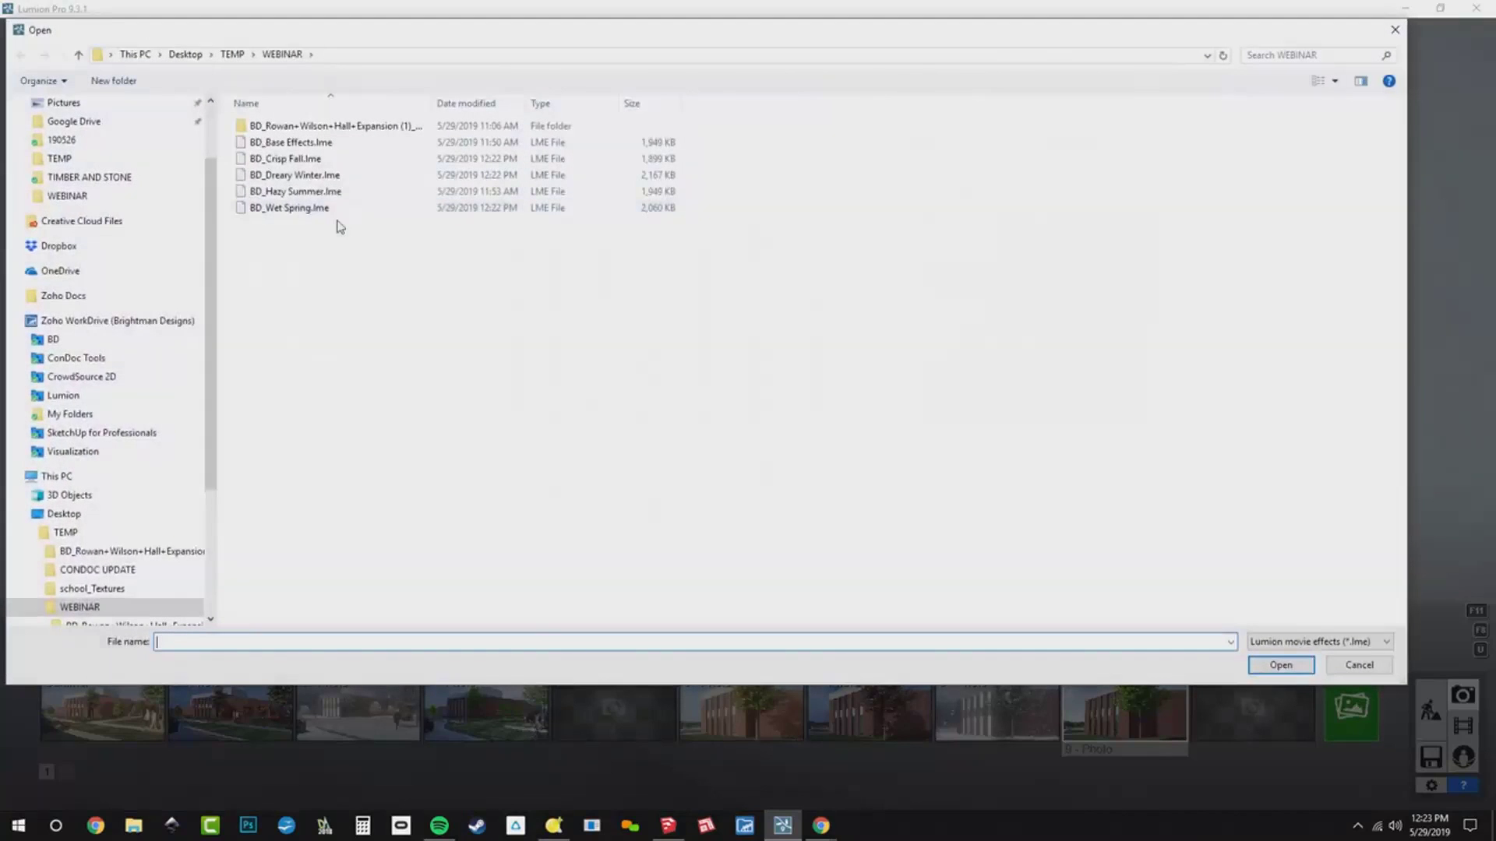
pyautogui.doubleClick(296, 208)
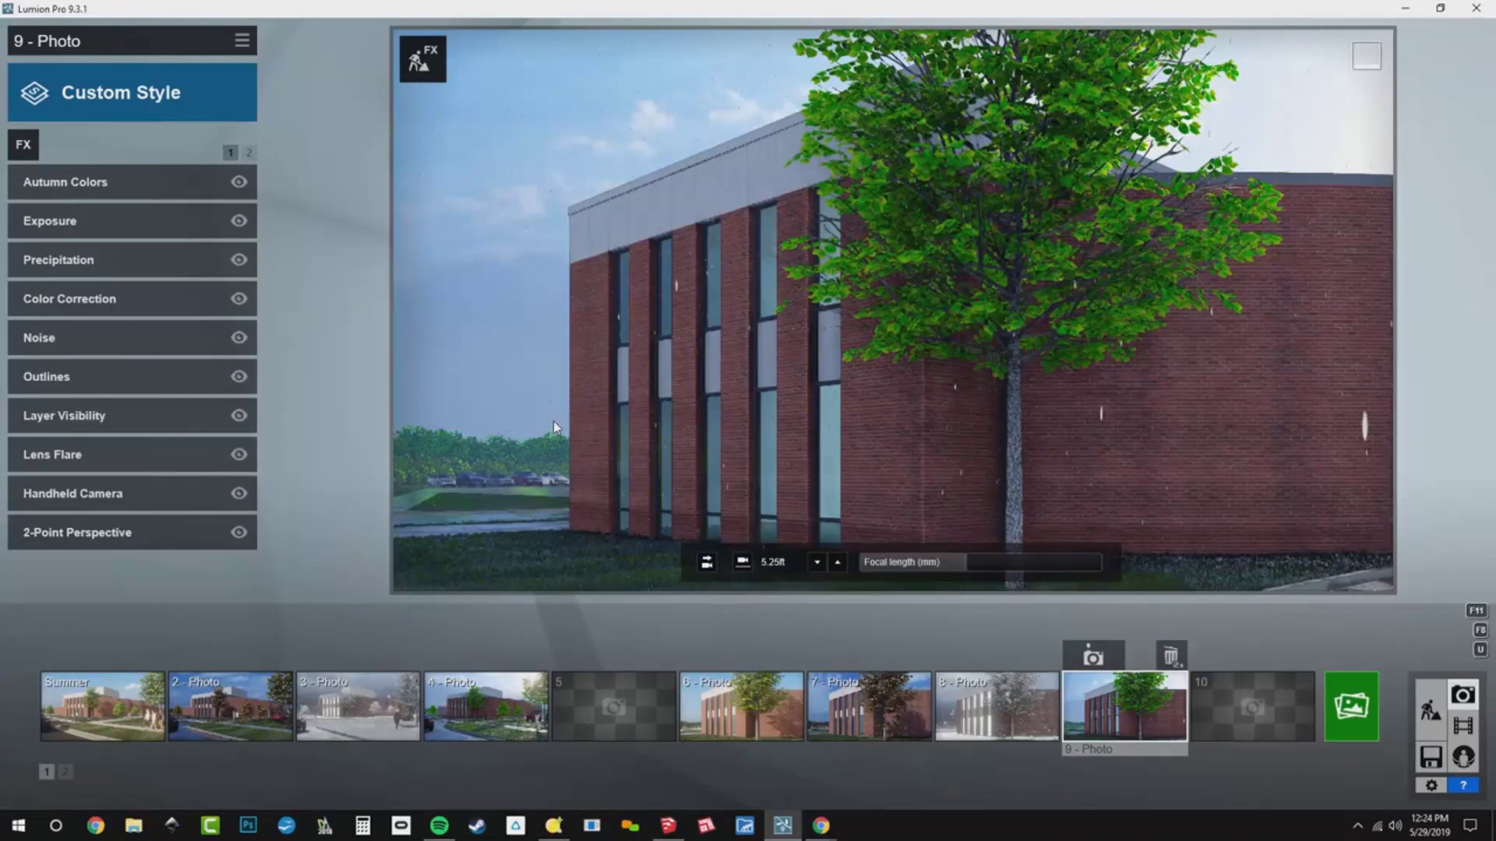
# - Review the stored Summer, 2, 6 and 7 photos in turn
pyautogui.click(127, 720)
pyautogui.click(230, 713)
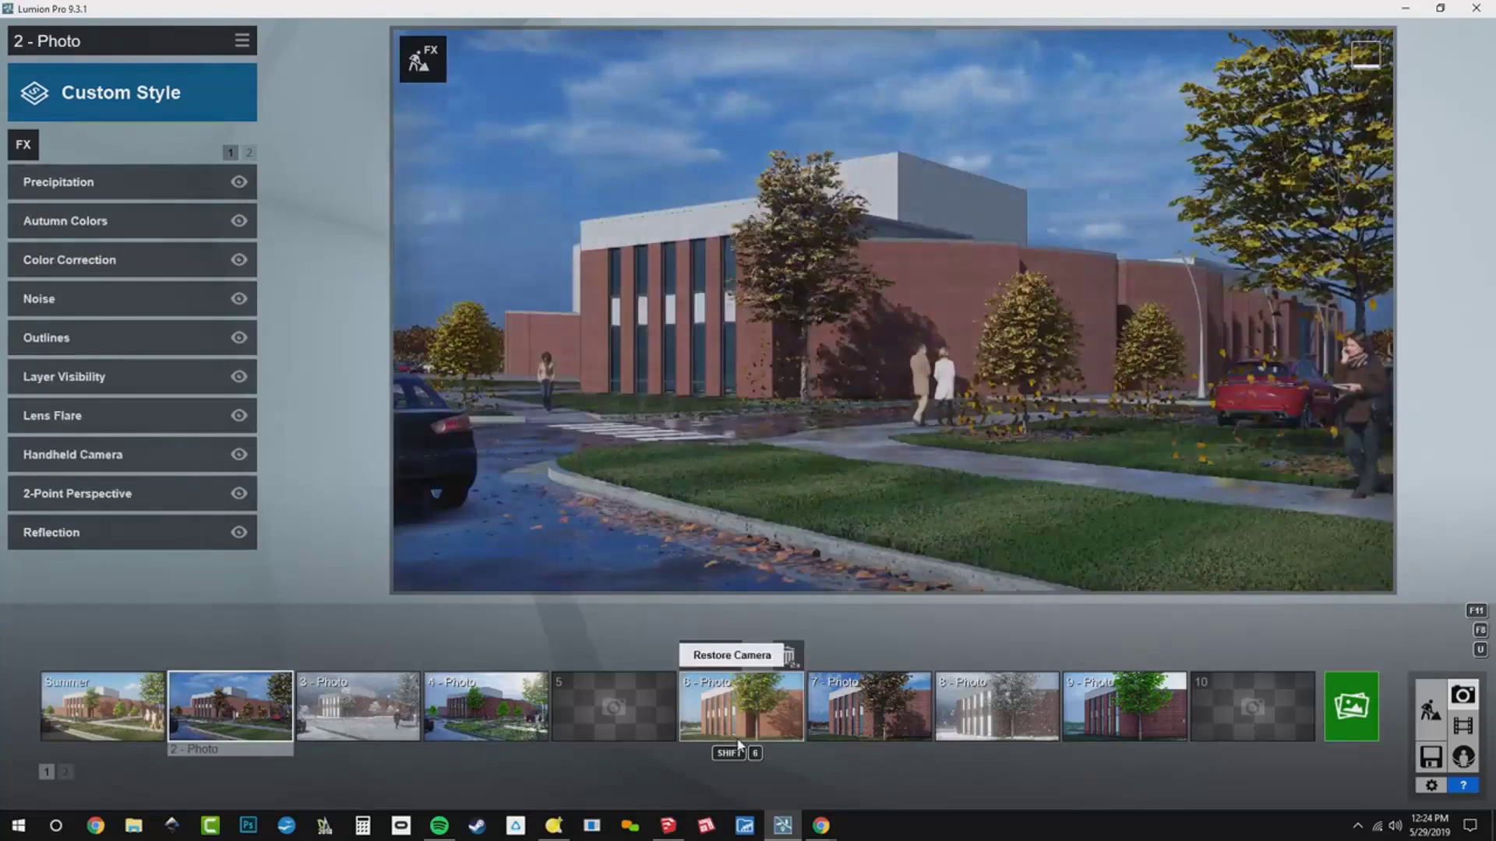
pyautogui.click(739, 736)
pyautogui.click(857, 728)
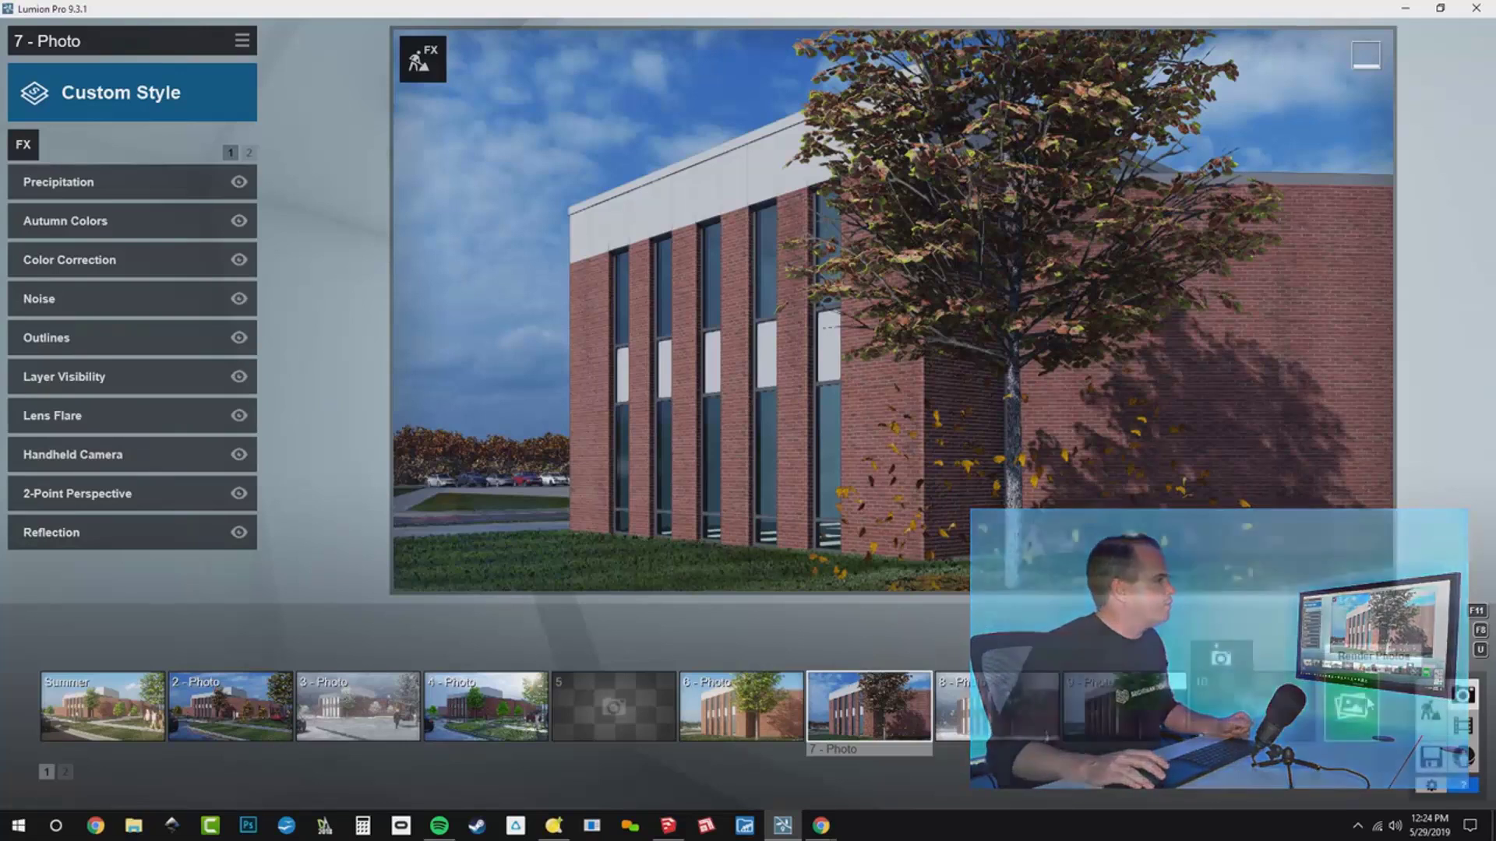
# - Open the Photo Set render screen and choose the 1920x1080 Desktop output size
pyautogui.click(1372, 702)
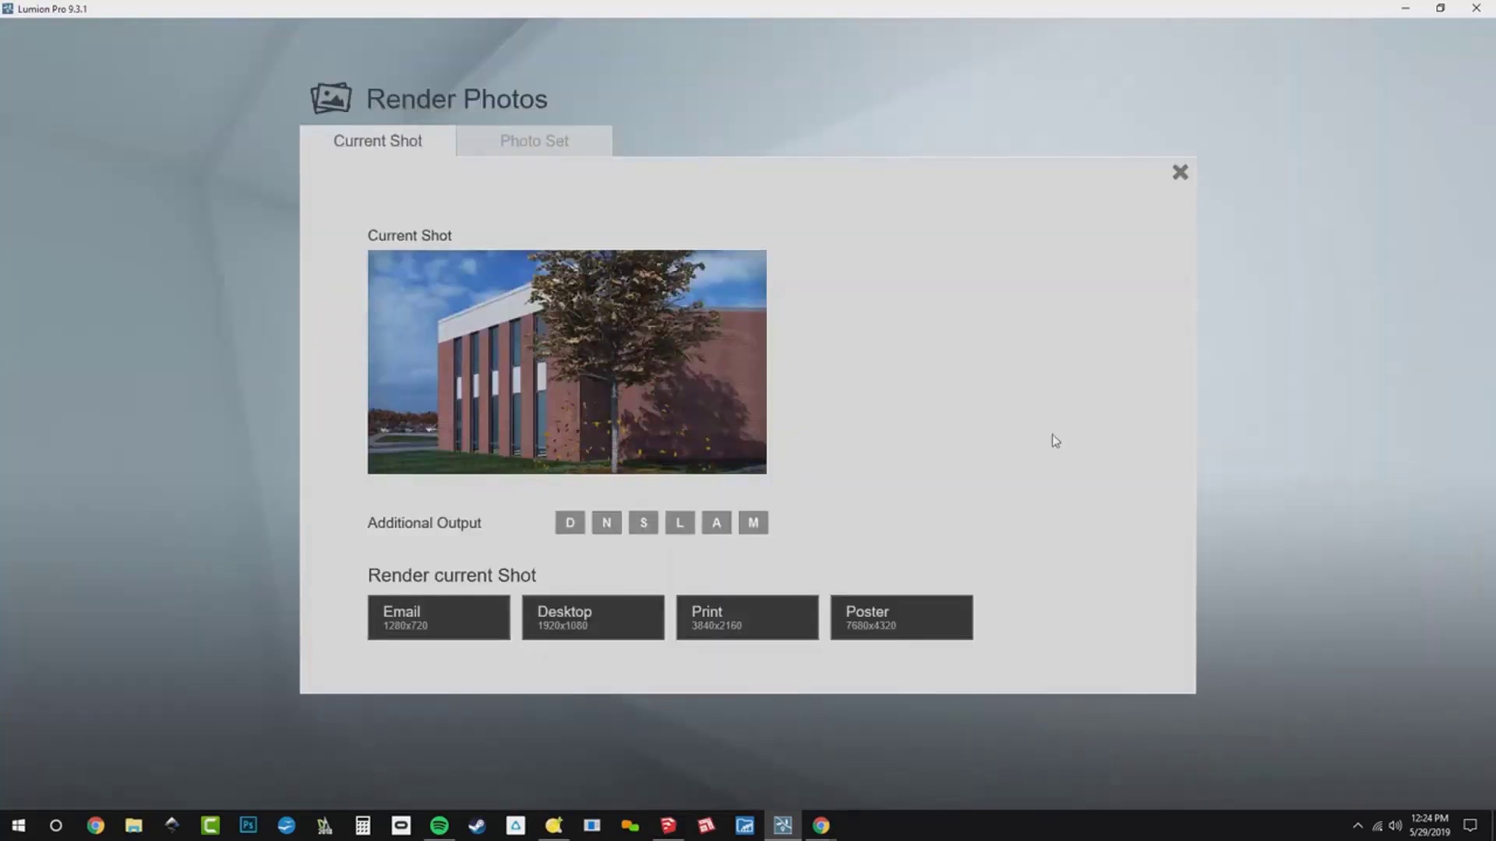
pyautogui.click(531, 137)
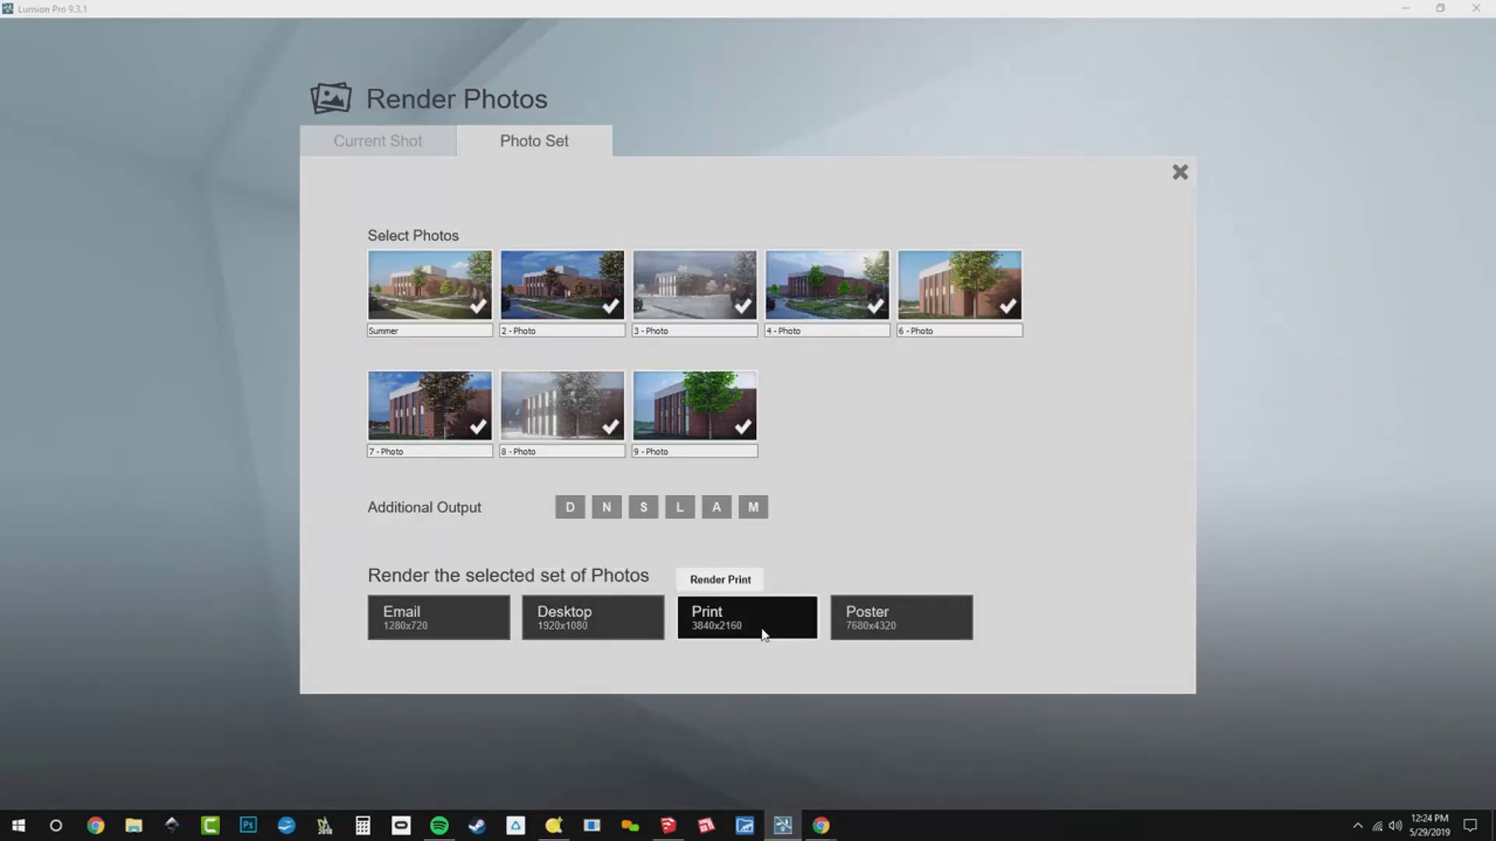
pyautogui.click(595, 620)
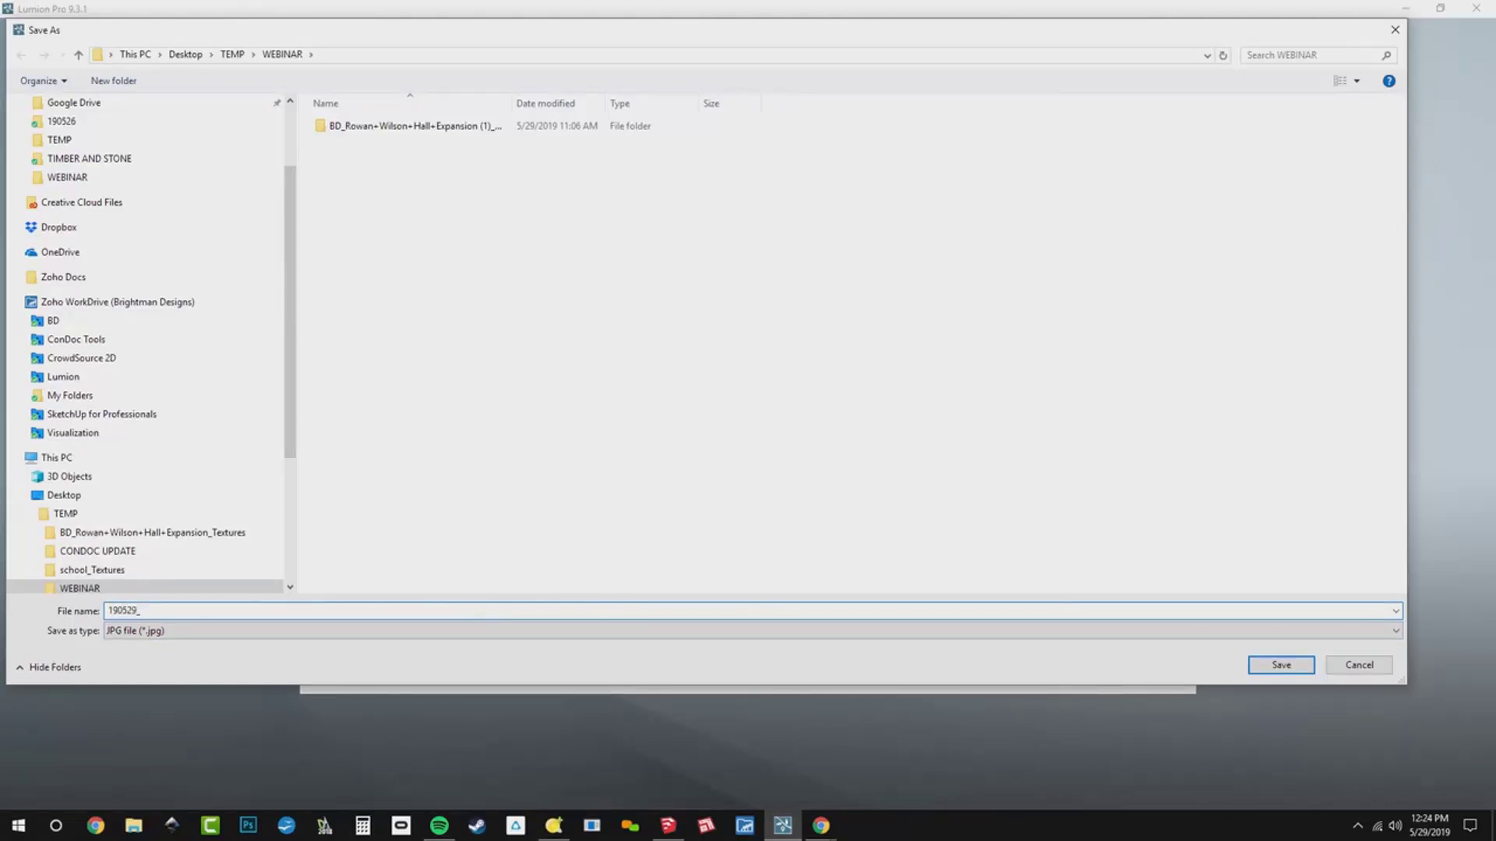
# - Accept the 190529_ file name and start rendering the photo set
pyautogui.press('Return')
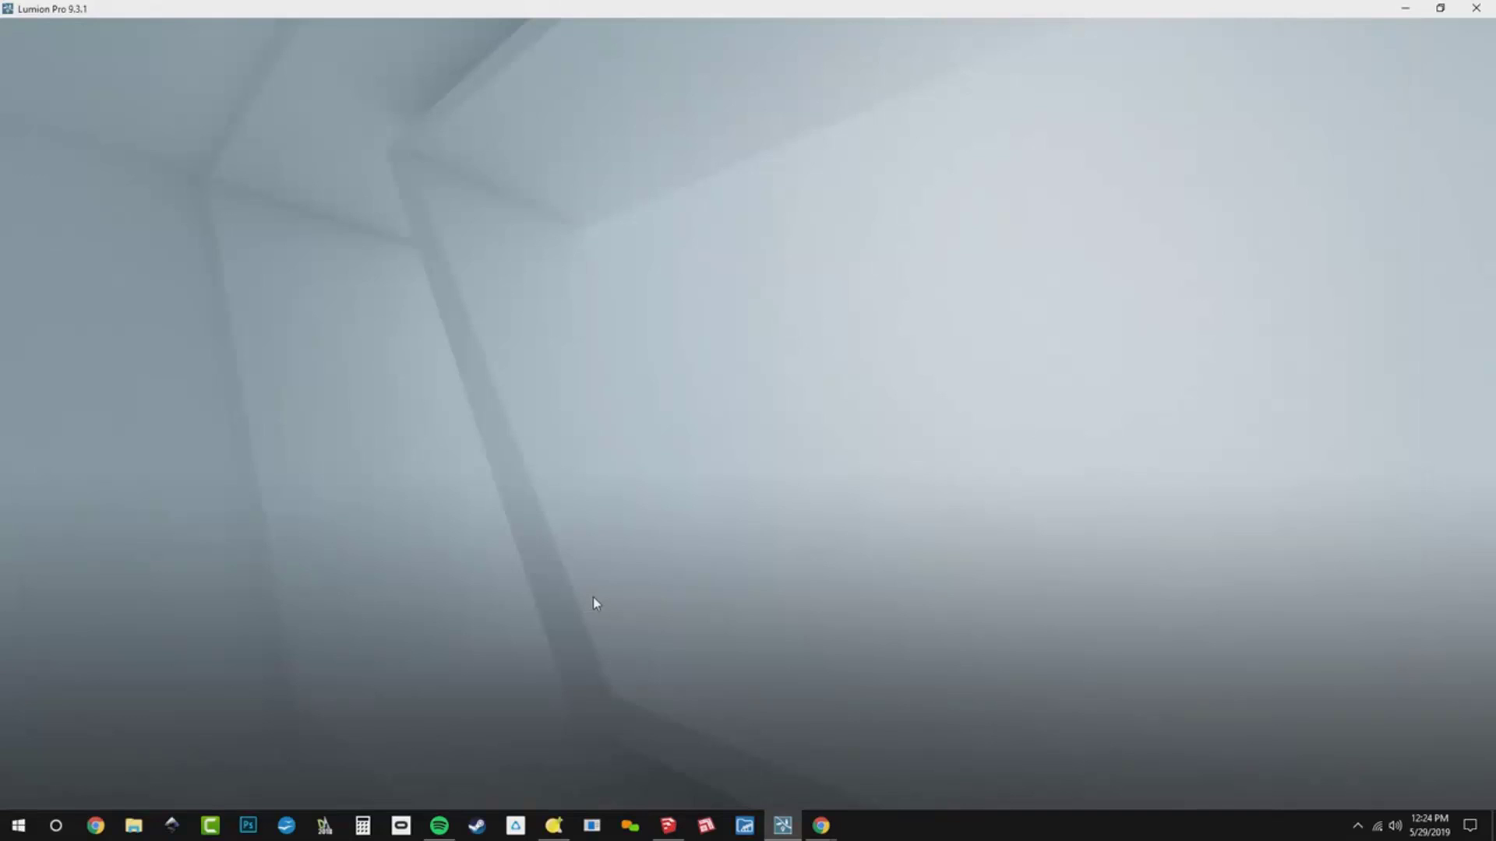